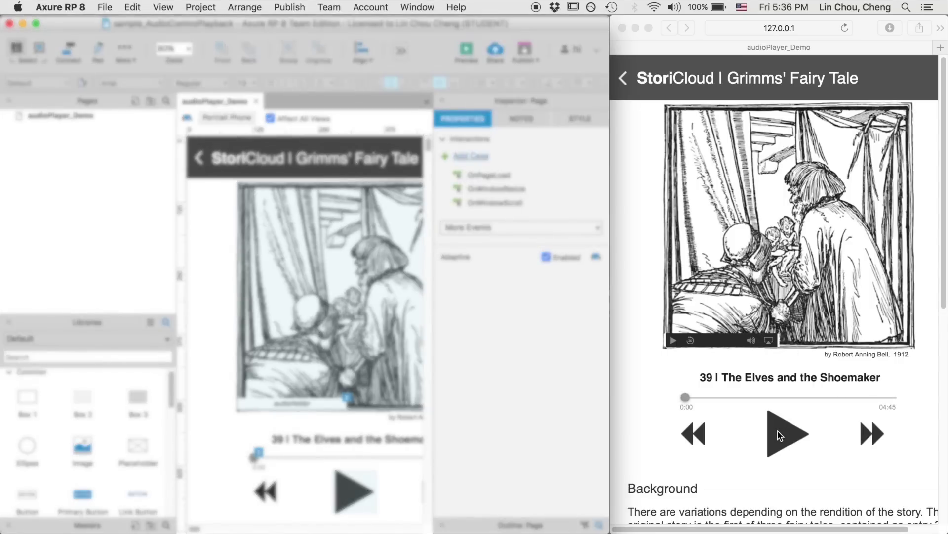
Step: Play and pause The Elves and the Shoemaker audio twice in the Safari preview
{"action": "left_click", "coordinate": [841, 445]}
{"action": "left_click", "coordinate": [789, 440]}
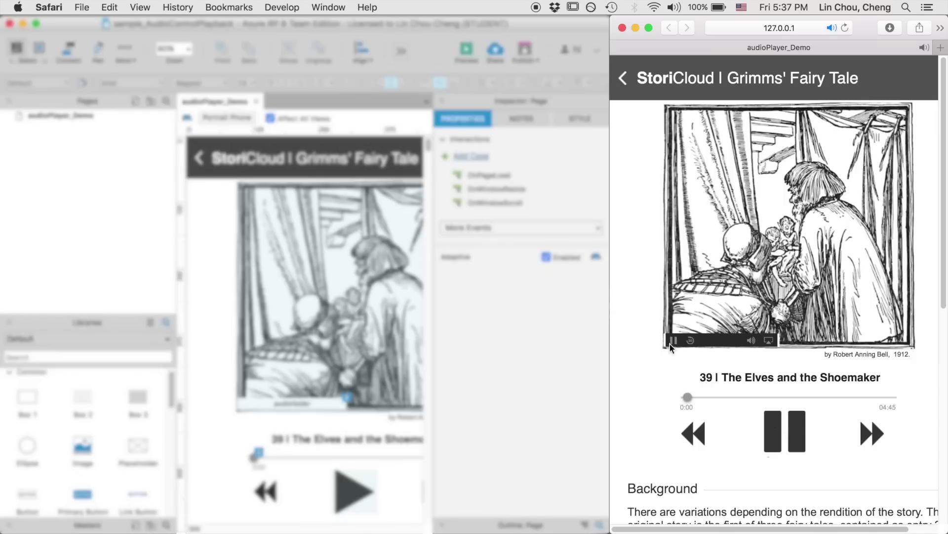
{"action": "left_click", "coordinate": [791, 425]}
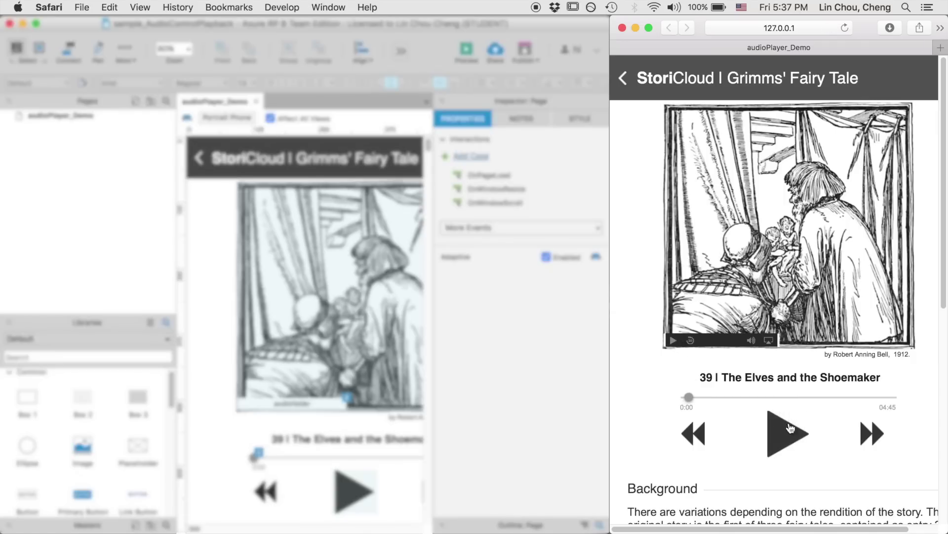
{"action": "left_click", "coordinate": [782, 438]}
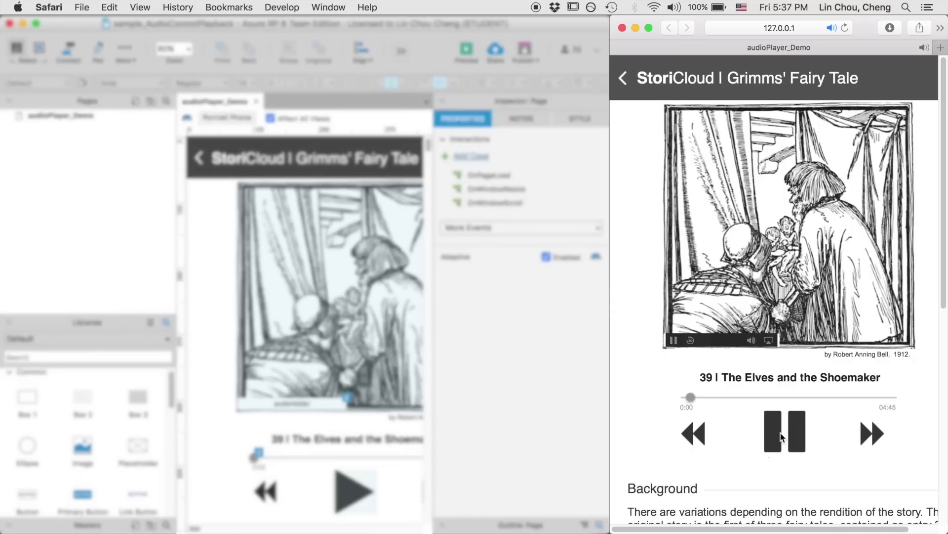
{"action": "left_click", "coordinate": [782, 437]}
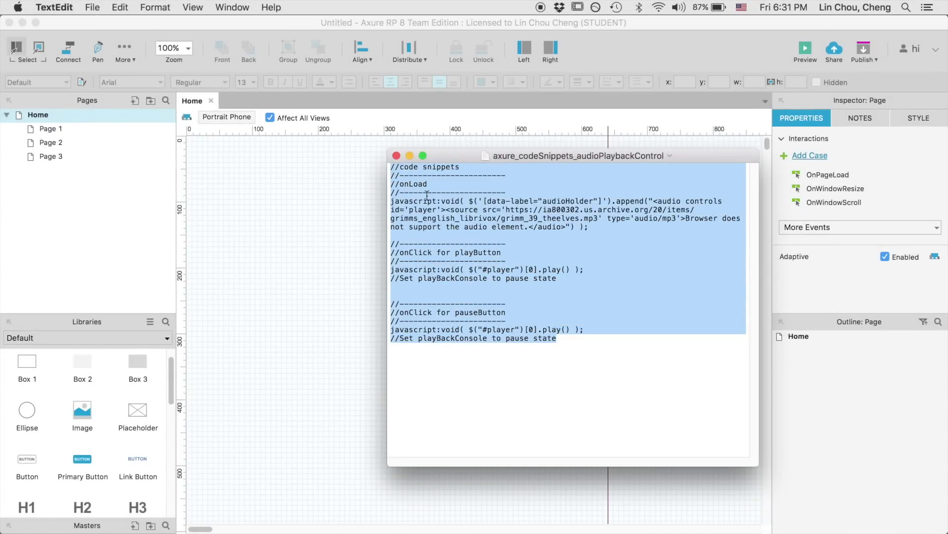
Step: Paste the code snippets onto the Home page and move the text box to x 660, y 8
{"action": "left_click", "coordinate": [324, 205]}
{"action": "type", "text": "//code snippets //--------------------- //onLoad //--------------------- javascript:void( $('[data-label=\"audioHolder\"]').append(\"<audio controls id='player'><source src='https://ia800302.us.archive.org/20/items/grimms_english_librivox/grimm_39_theelves.mp3' type='audio/mp3'>Browser does not support the audio element.</audio>\") );  //--------------------- //onClick for playButton //--------------------- javascript:void( $(\"#player\")[0].play() ); //Set playBackConsole to pause state   //--------------------- //onClick for pauseButton //--------------------- javascript:void( $(\"#player\")[0].play() ); //Set playBackConsole to pause state"}
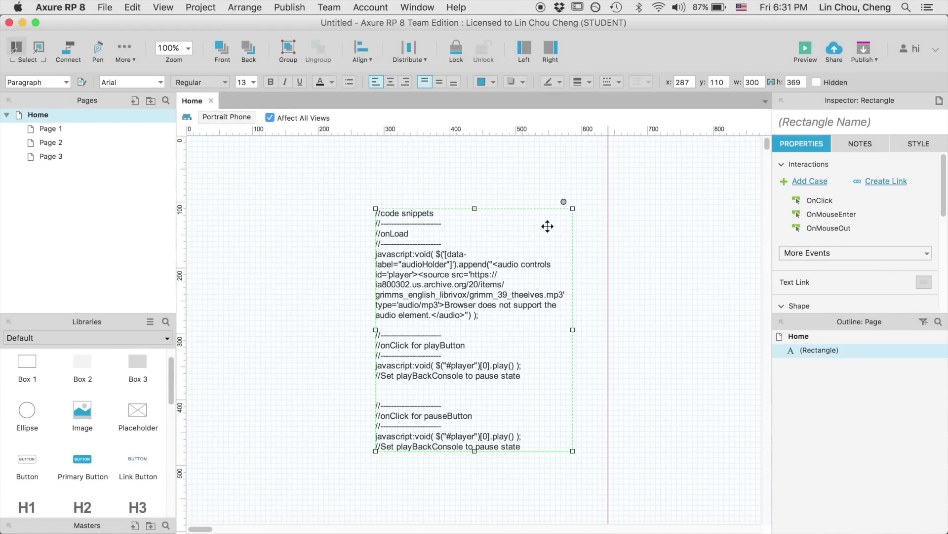
{"action": "left_click_drag", "start_coordinate": [570, 317], "coordinate": [626, 241]}
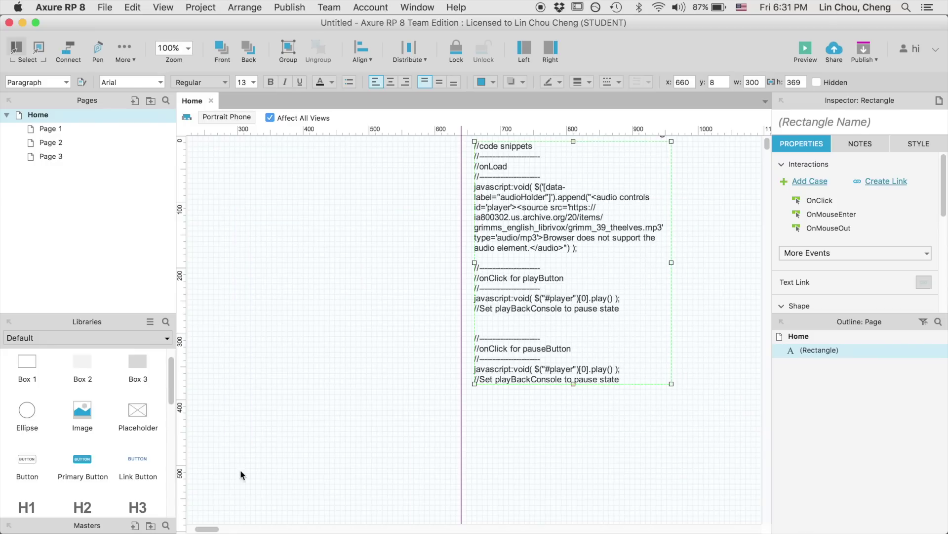
{"action": "left_click_drag", "start_coordinate": [204, 528], "coordinate": [187, 528]}
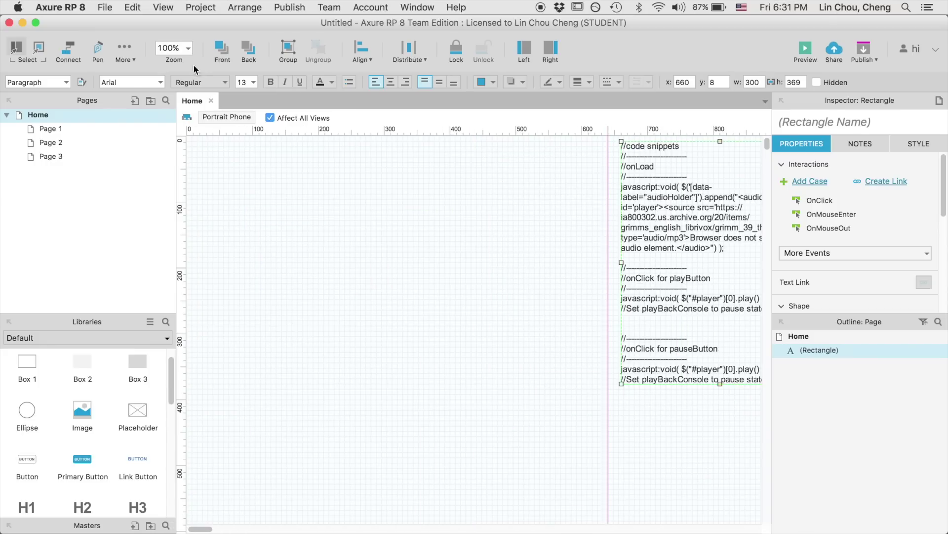
Step: Zoom the canvas to 80% and drop a placeholder near the top left of the page
{"action": "left_click", "coordinate": [188, 48]}
{"action": "left_click", "coordinate": [173, 192]}
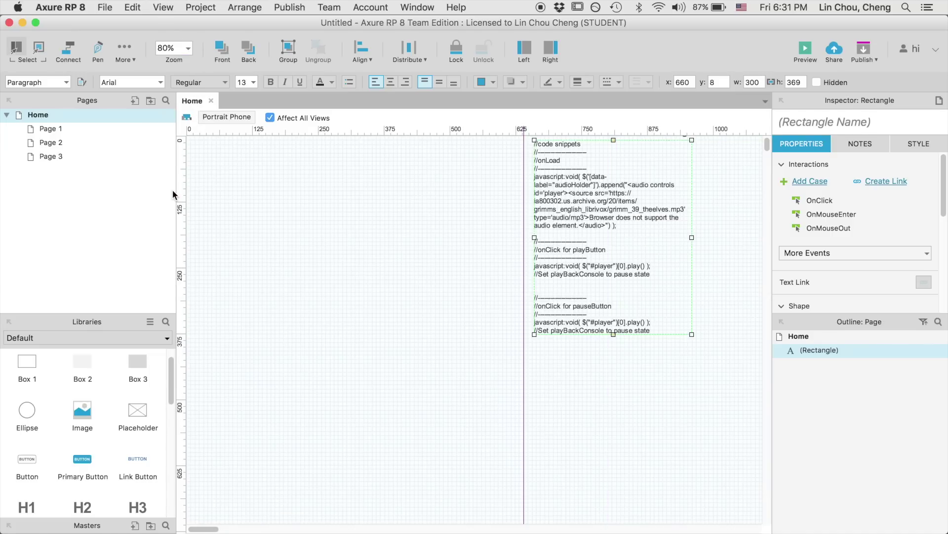
{"action": "left_click", "coordinate": [387, 223]}
{"action": "left_click_drag", "start_coordinate": [137, 415], "coordinate": [278, 168]}
Step: Make the placeholder read 'Album Cover' with 'Grimms' Tale' on a second line
{"action": "right_click", "coordinate": [355, 212]}
{"action": "left_click", "coordinate": [390, 320]}
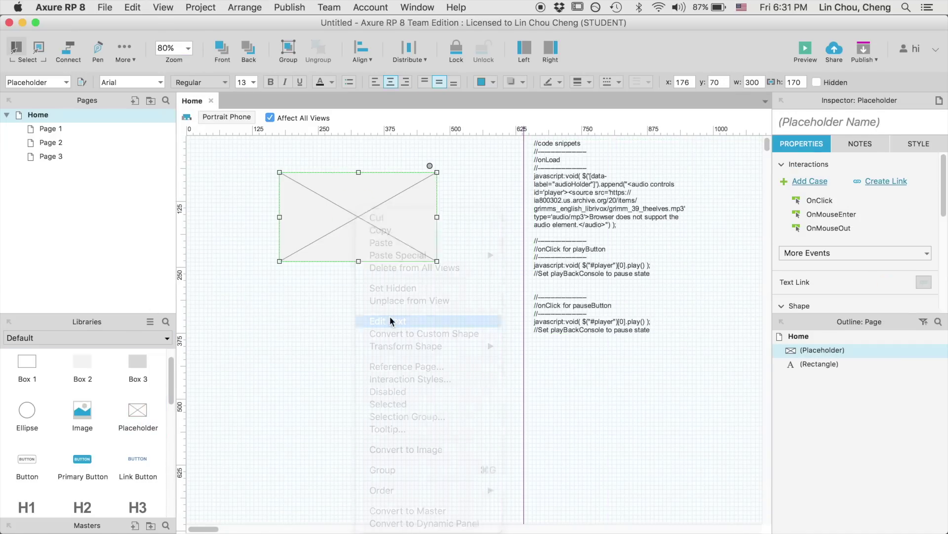
{"action": "type", "text": "Album Cover"}
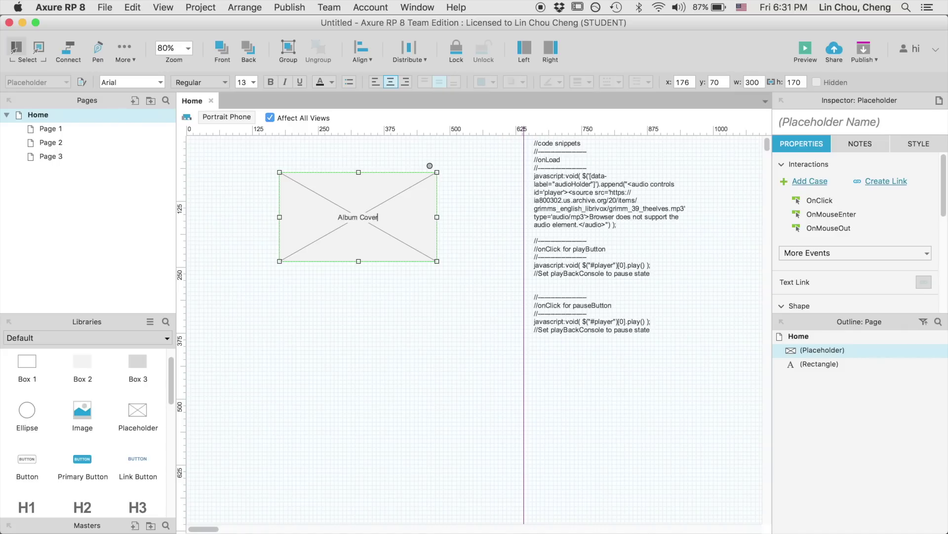
{"action": "key", "text": "Escape"}
{"action": "type", "text": "Grimms' Tale"}
Step: Make the Grimms' Tale line 20 pt bold and nudge the placeholder up-left
{"action": "key", "text": "super+a"}
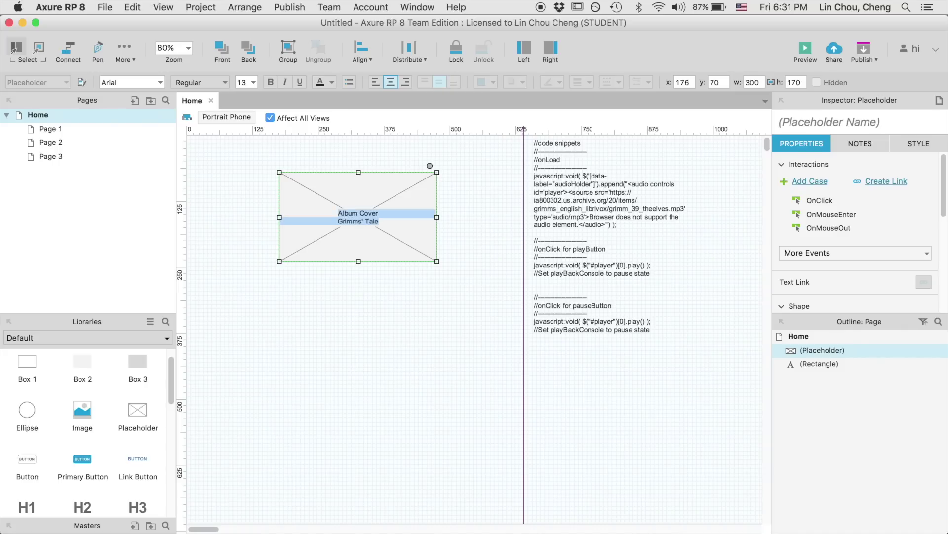
{"action": "left_click", "coordinate": [254, 83]}
{"action": "left_click", "coordinate": [246, 265]}
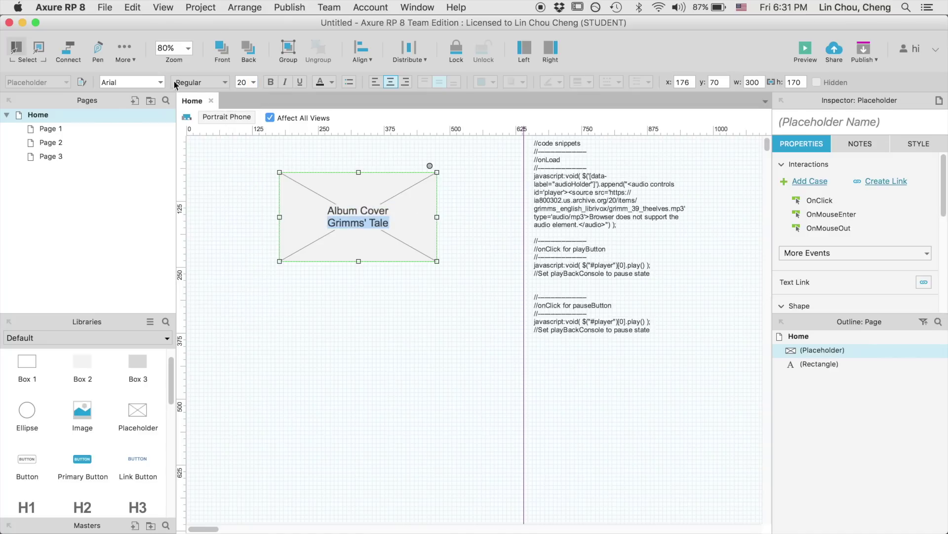
{"action": "left_click", "coordinate": [274, 88]}
{"action": "left_click", "coordinate": [254, 82]}
{"action": "left_click", "coordinate": [249, 280]}
{"action": "left_click", "coordinate": [358, 288]}
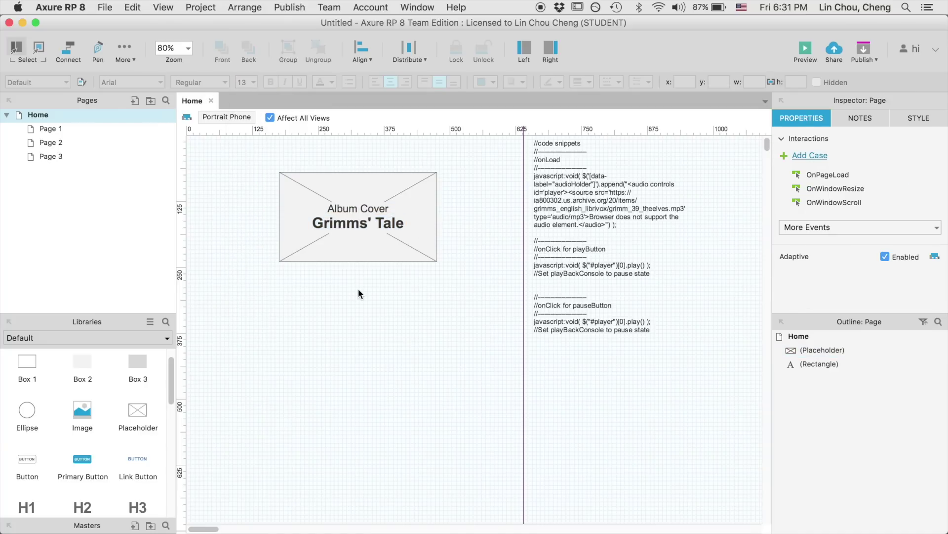
{"action": "left_click_drag", "start_coordinate": [373, 250], "coordinate": [366, 241]}
{"action": "left_click", "coordinate": [376, 292]}
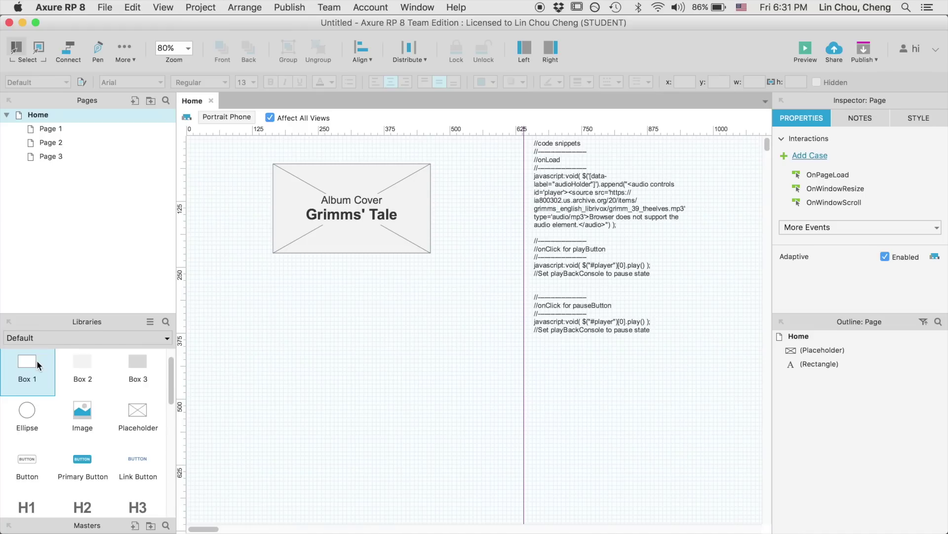
Step: Add a 26-high dynamic panel named audioHolder below the album cover
{"action": "scroll", "coordinate": [37, 365], "scroll_direction": "down", "scroll_amount": 5}
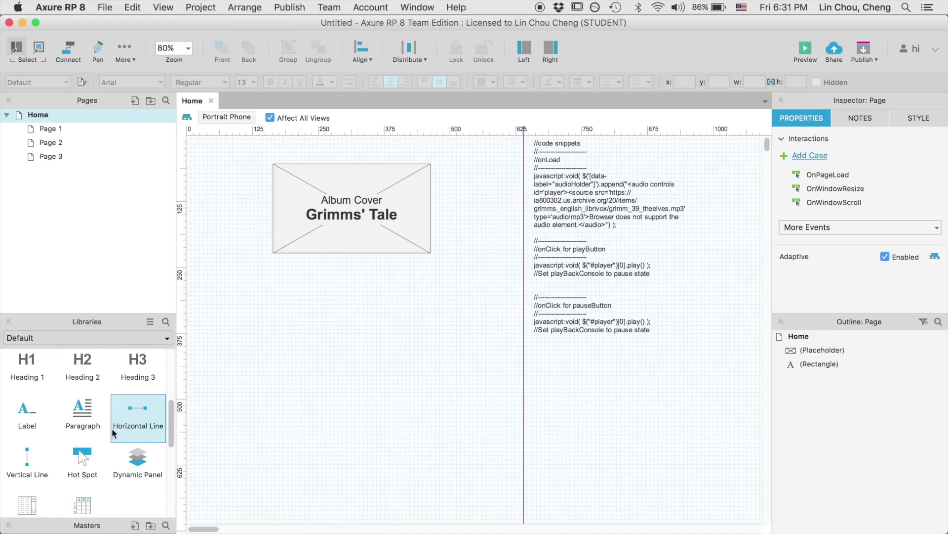
{"action": "left_click_drag", "start_coordinate": [137, 459], "coordinate": [272, 258]}
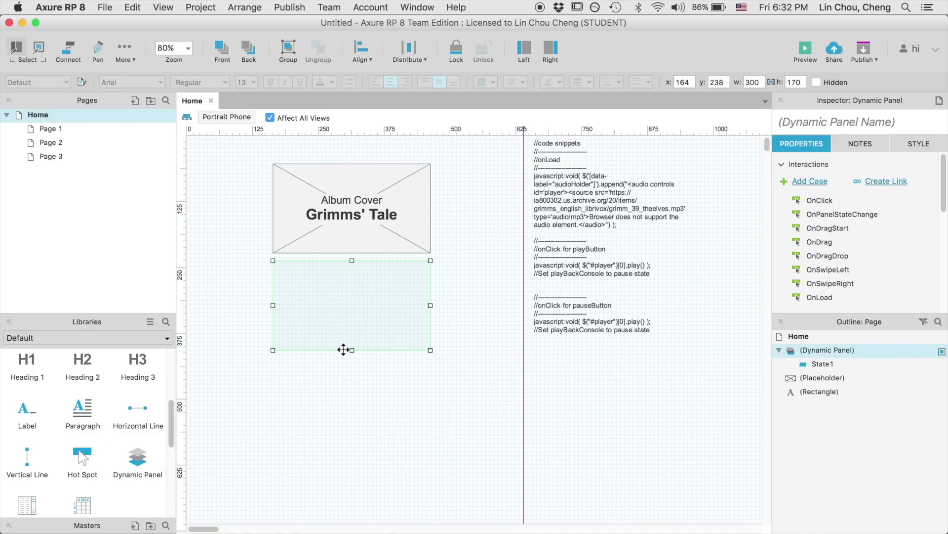
{"action": "left_click_drag", "start_coordinate": [343, 349], "coordinate": [355, 273]}
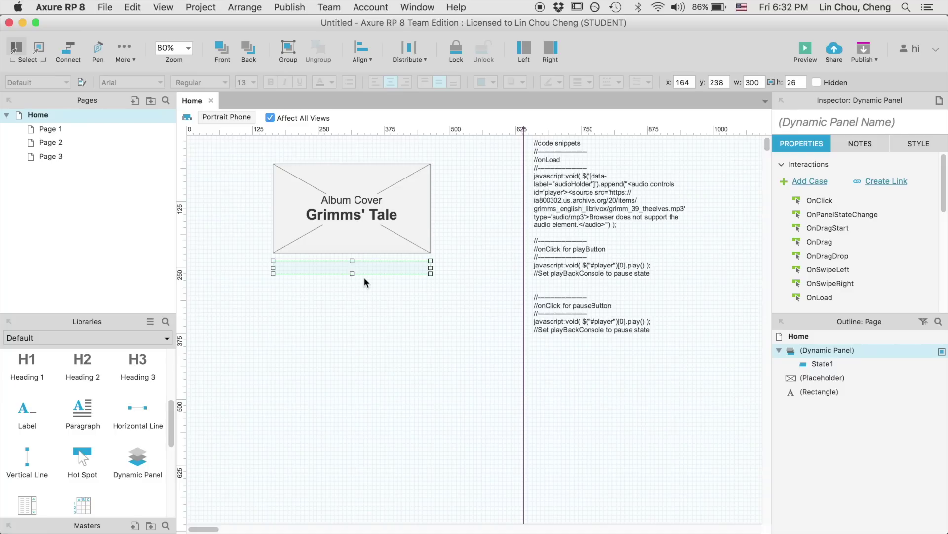
{"action": "left_click", "coordinate": [823, 121]}
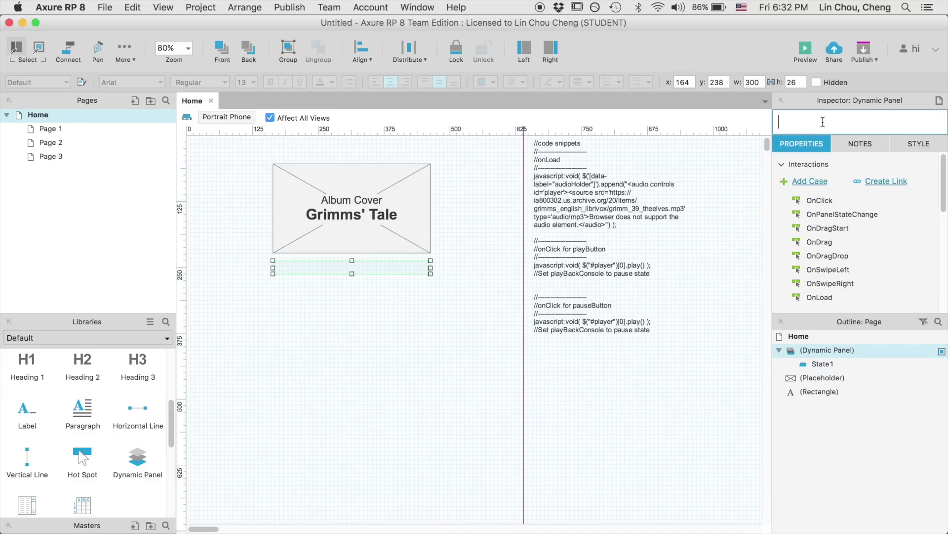
{"action": "type", "text": "audioHolder"}
Step: Name the album cover placeholder graphic_CoverArt
{"action": "left_click", "coordinate": [371, 174]}
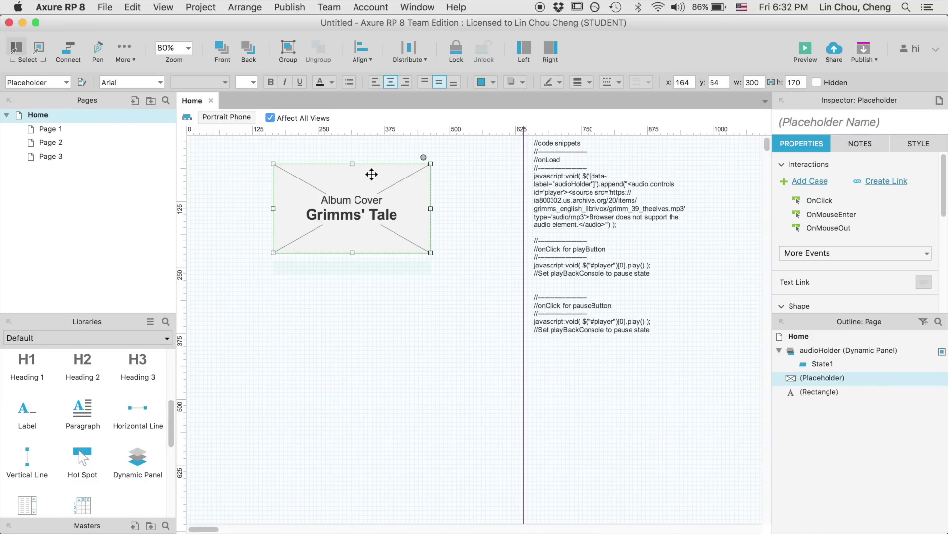
{"action": "left_click", "coordinate": [845, 118]}
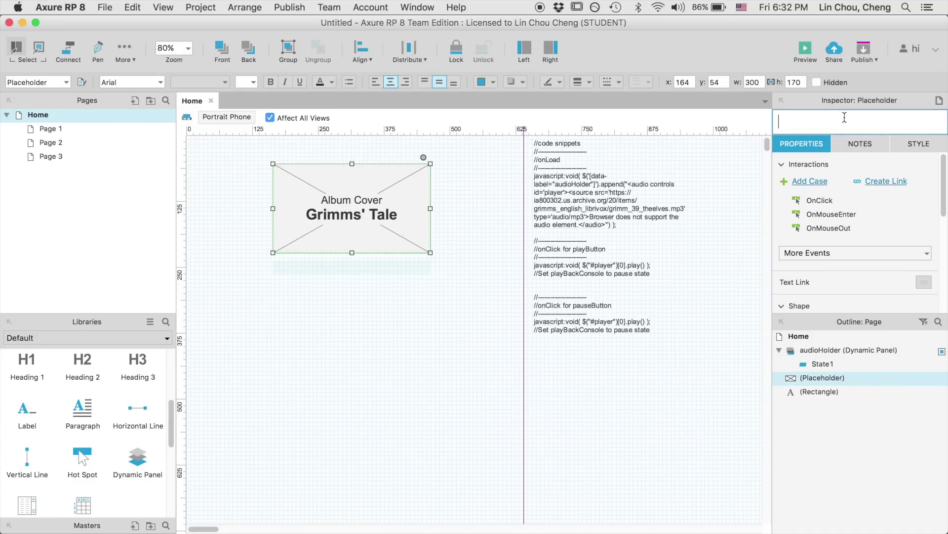
{"action": "type", "text": "graphic_CoverArt"}
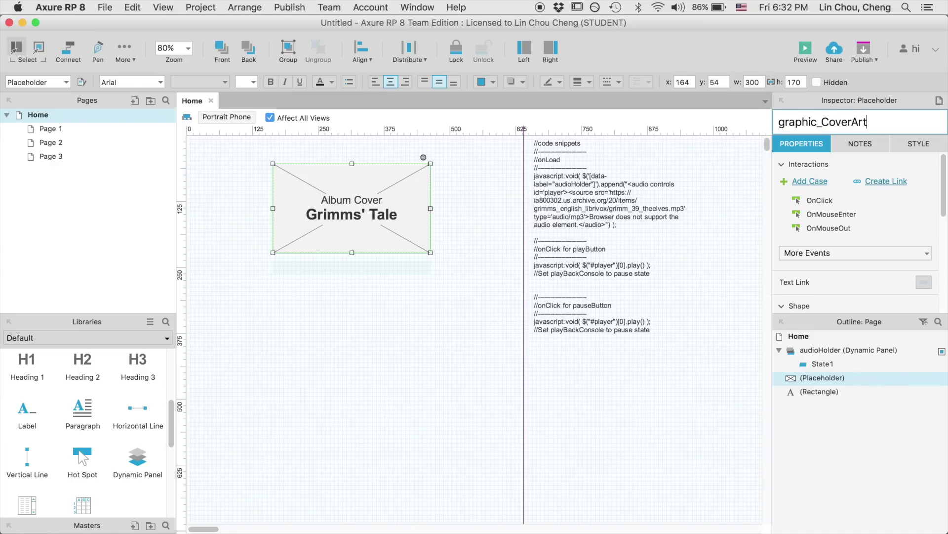
Step: Copy the onLoad javascript statement from the code snippets text block
{"action": "left_click", "coordinate": [540, 176]}
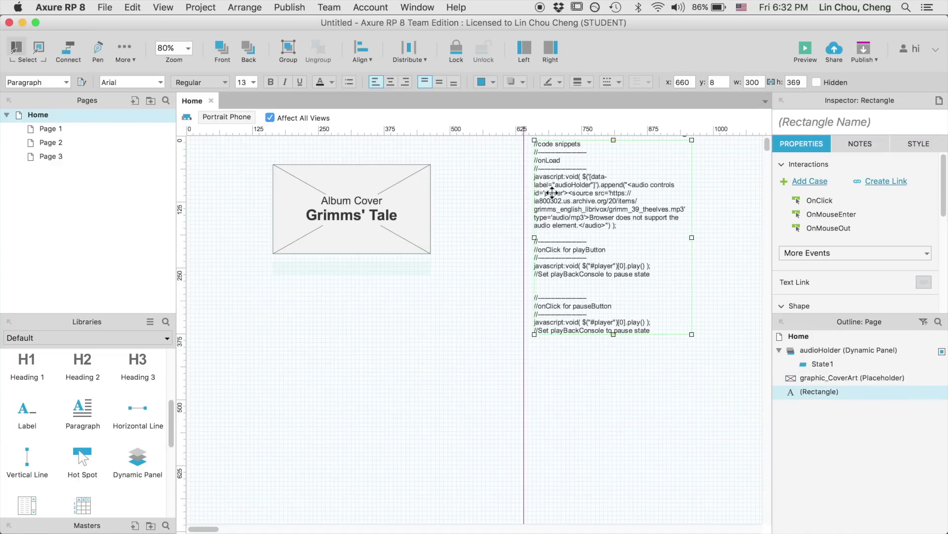
{"action": "double_click", "coordinate": [540, 177]}
{"action": "left_click", "coordinate": [540, 177]}
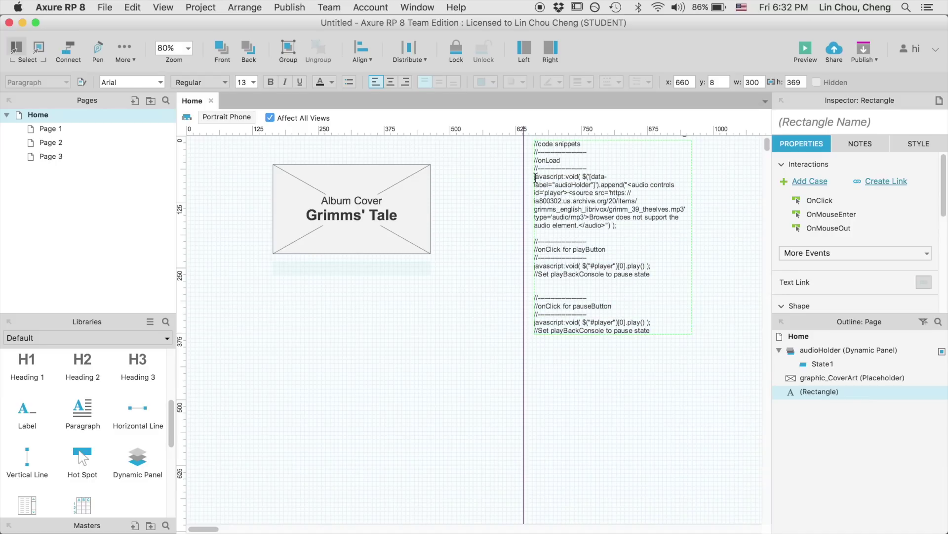
{"action": "left_click_drag", "start_coordinate": [618, 226], "coordinate": [538, 178]}
{"action": "key", "text": "super+c"}
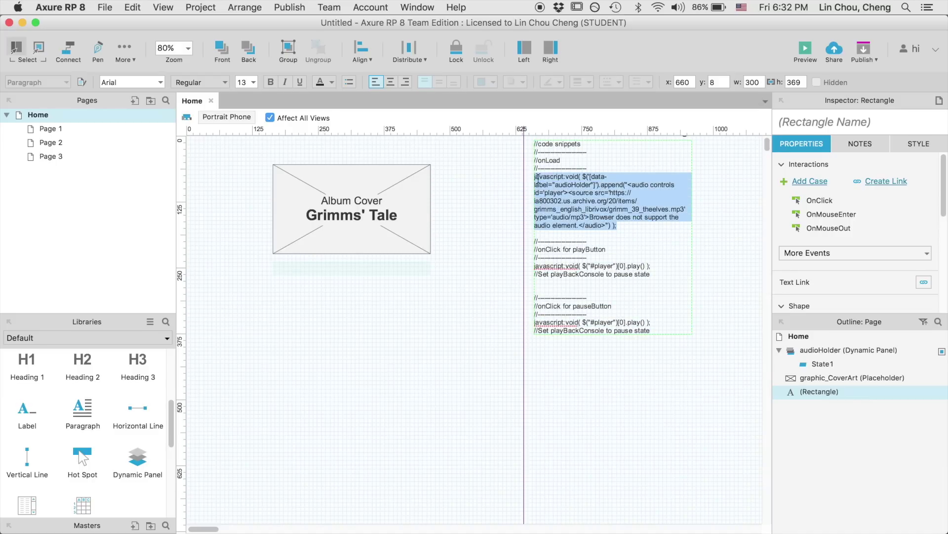
{"action": "right_click", "coordinate": [557, 185]}
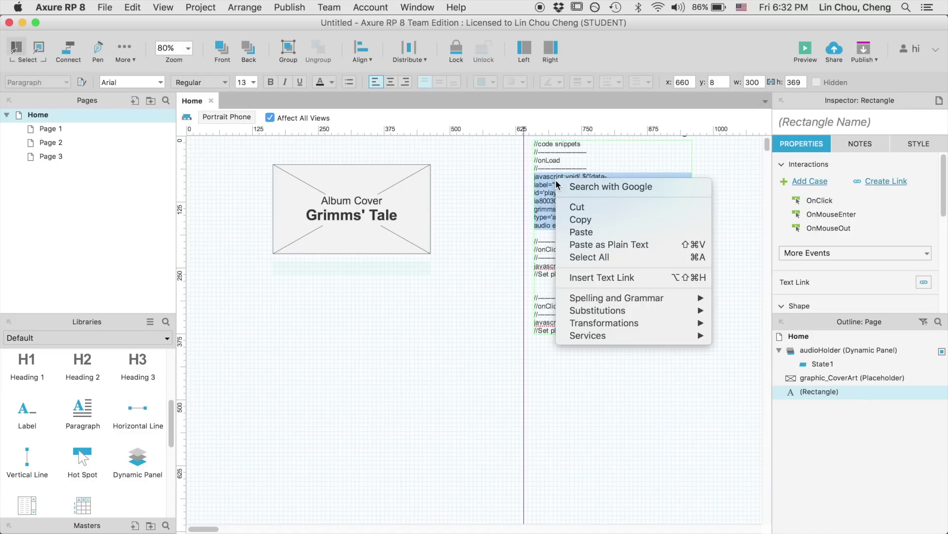
{"action": "left_click", "coordinate": [578, 219]}
Step: Select the audioHolder panel and choose its OnLoad event in the Inspector
{"action": "left_click", "coordinate": [400, 265]}
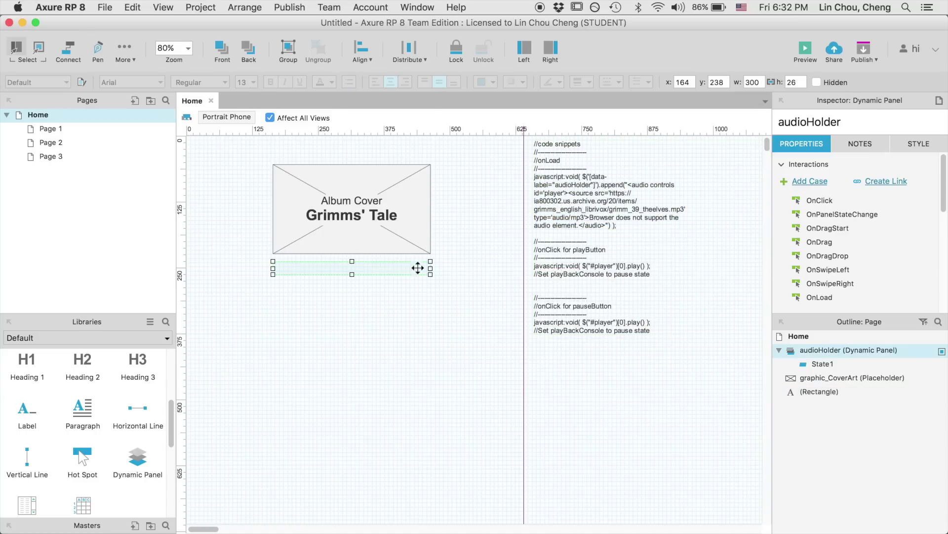
{"action": "scroll", "coordinate": [941, 200], "scroll_direction": "down", "scroll_amount": 2}
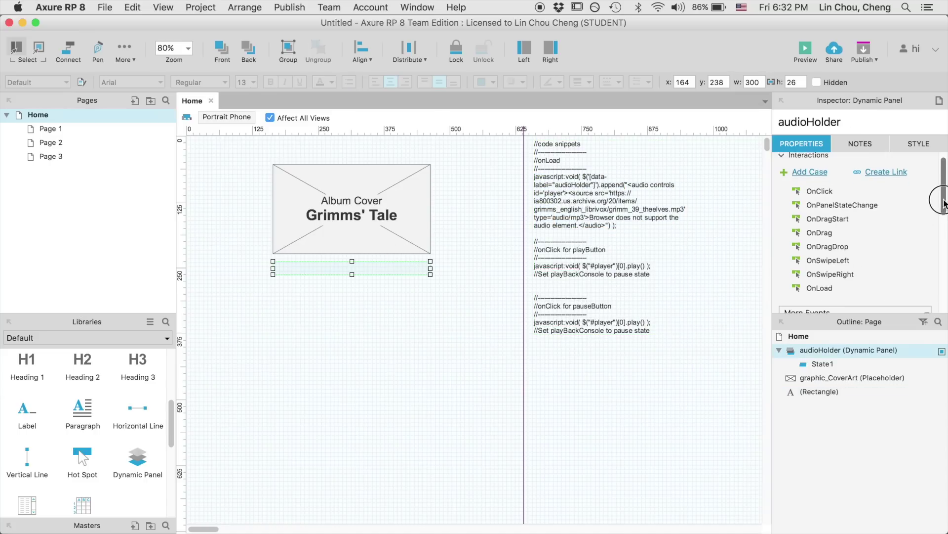
{"action": "scroll", "coordinate": [819, 281], "scroll_direction": "down", "scroll_amount": 2}
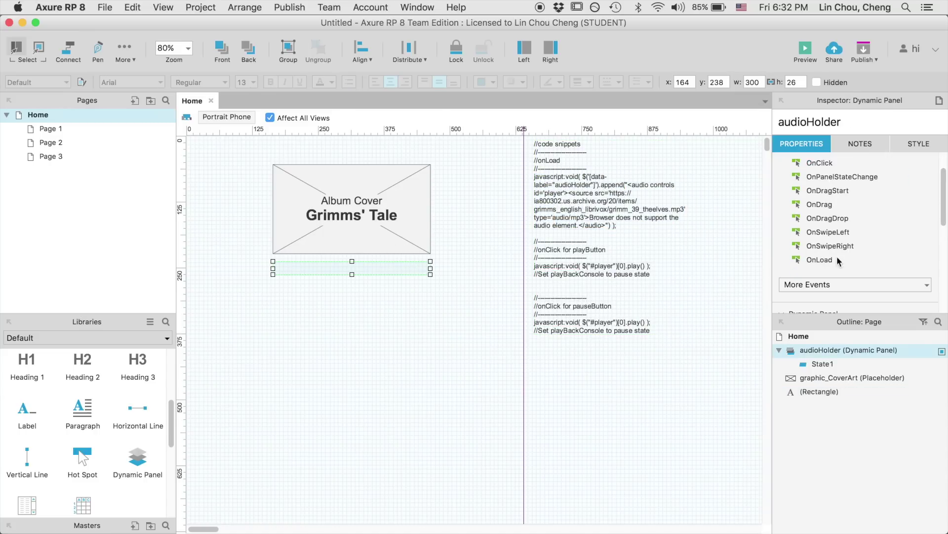
{"action": "left_click", "coordinate": [926, 287]}
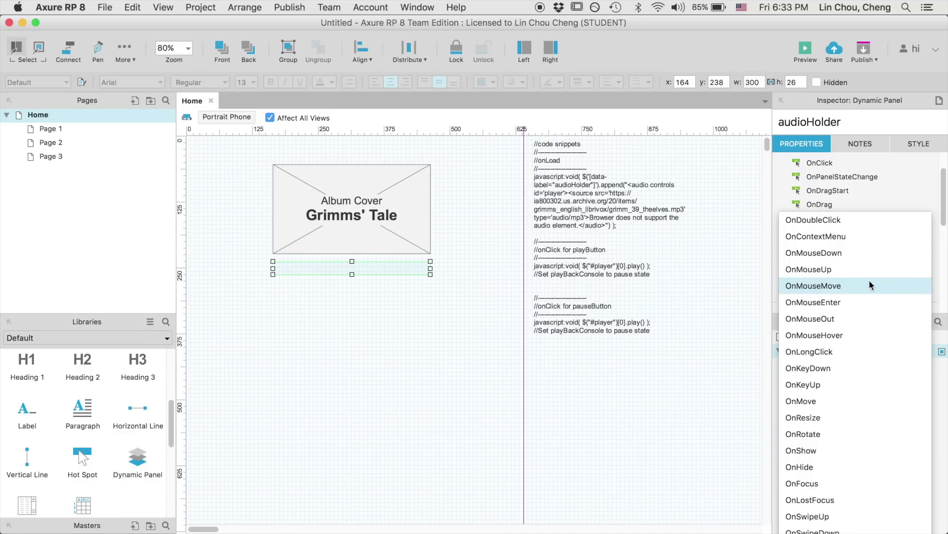
{"action": "left_click", "coordinate": [921, 190]}
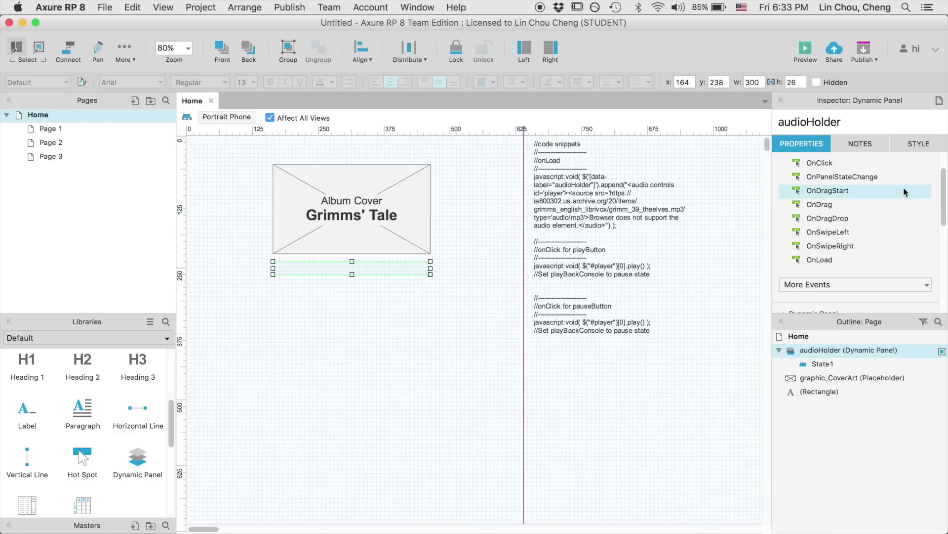
{"action": "left_click", "coordinate": [826, 261]}
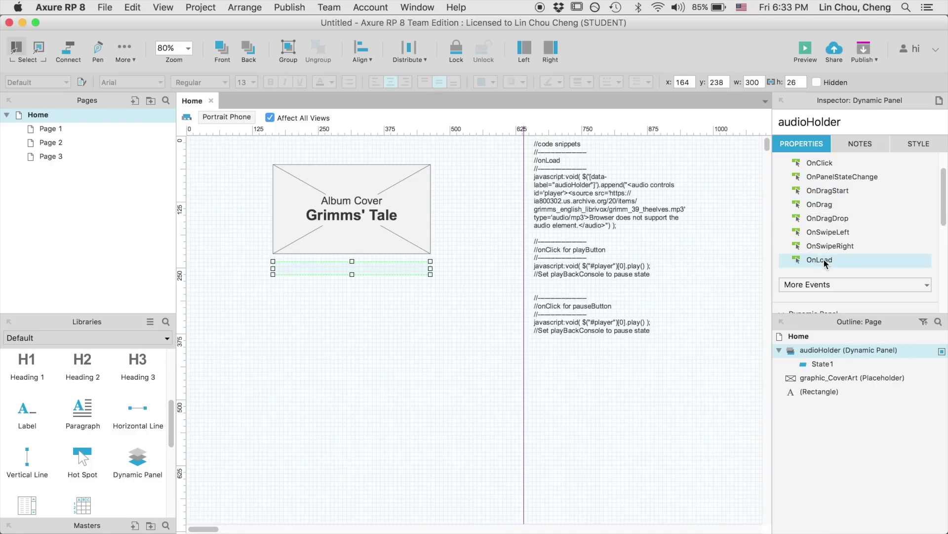
Step: Add an OnLoad Case 1 opening the pasted audio-append javascript as an external url link
{"action": "double_click", "coordinate": [826, 261]}
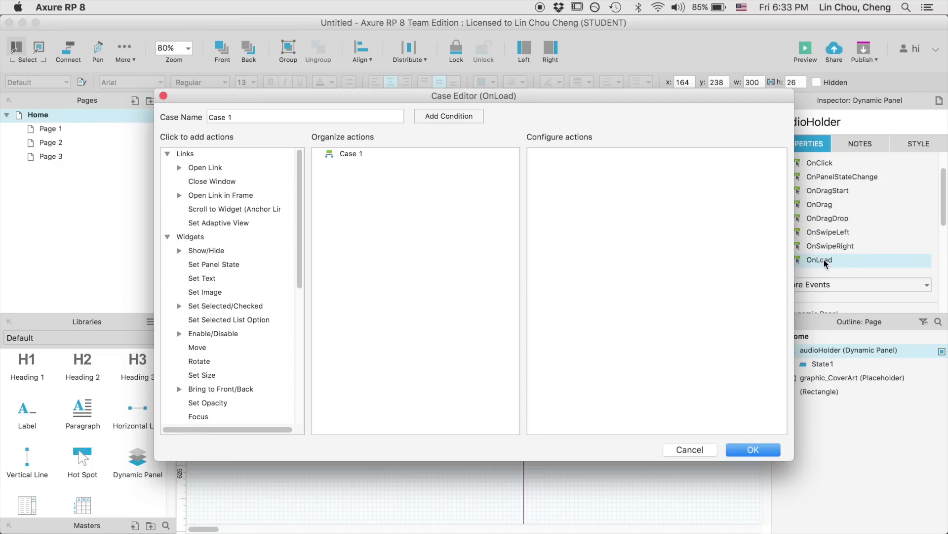
{"action": "left_click", "coordinate": [210, 167]}
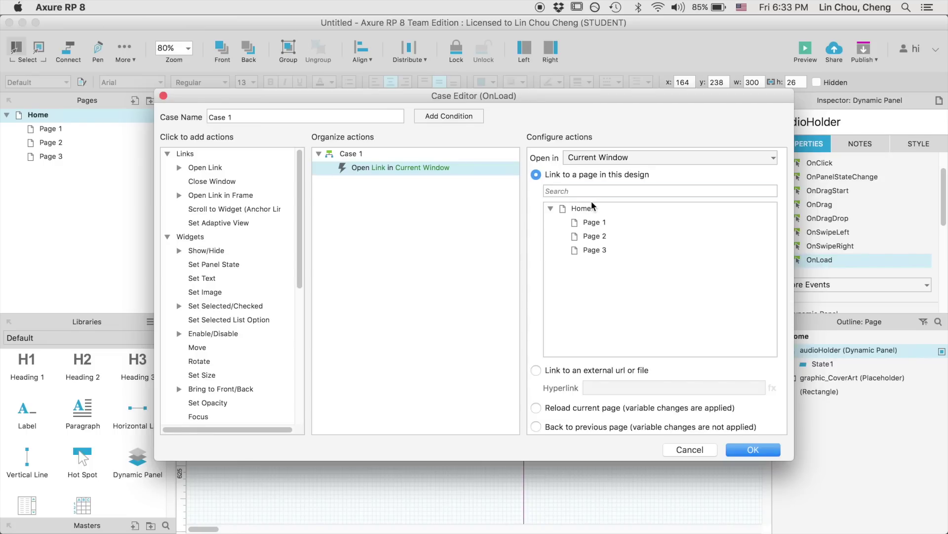
{"action": "left_click", "coordinate": [581, 371]}
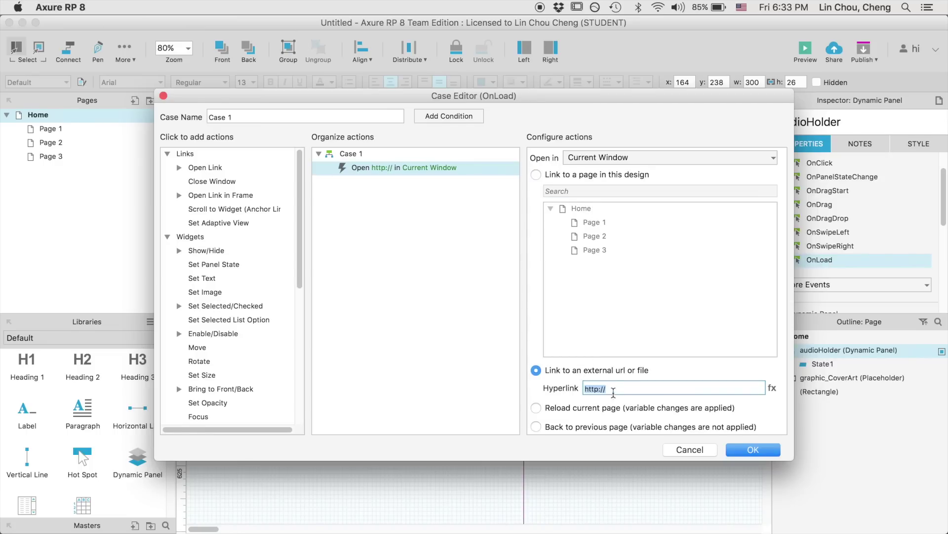
{"action": "left_click", "coordinate": [772, 388]}
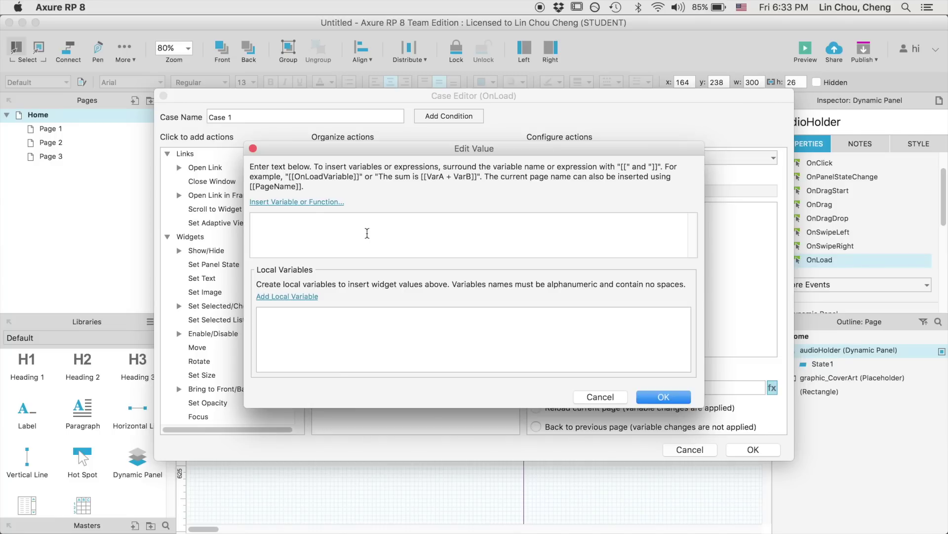
{"action": "key", "text": "super+v"}
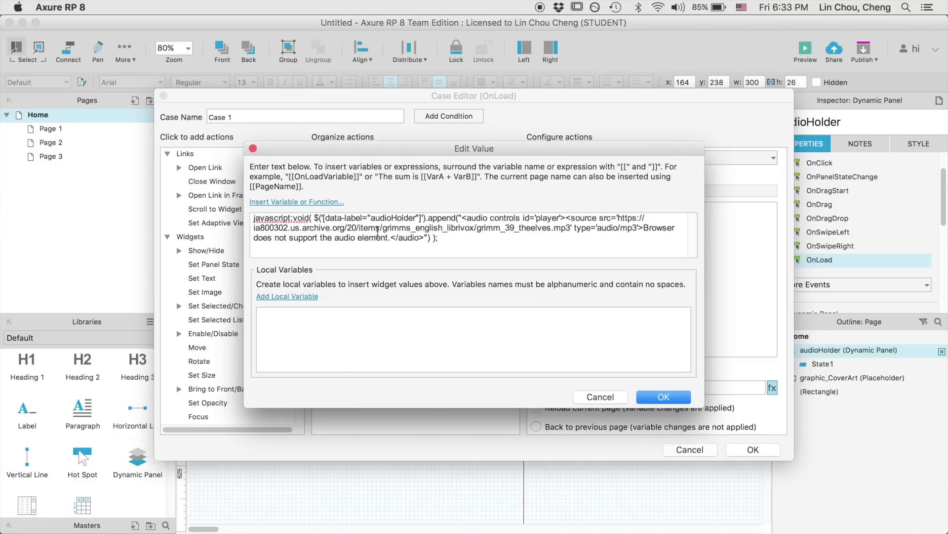
{"action": "left_click_drag", "start_coordinate": [568, 228], "coordinate": [254, 228]}
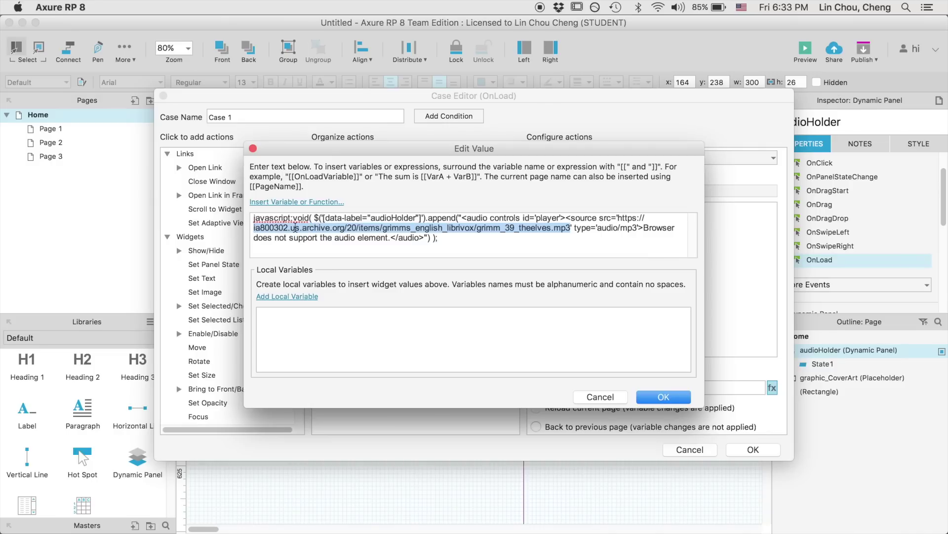
{"action": "left_click", "coordinate": [662, 397]}
{"action": "left_click", "coordinate": [743, 449]}
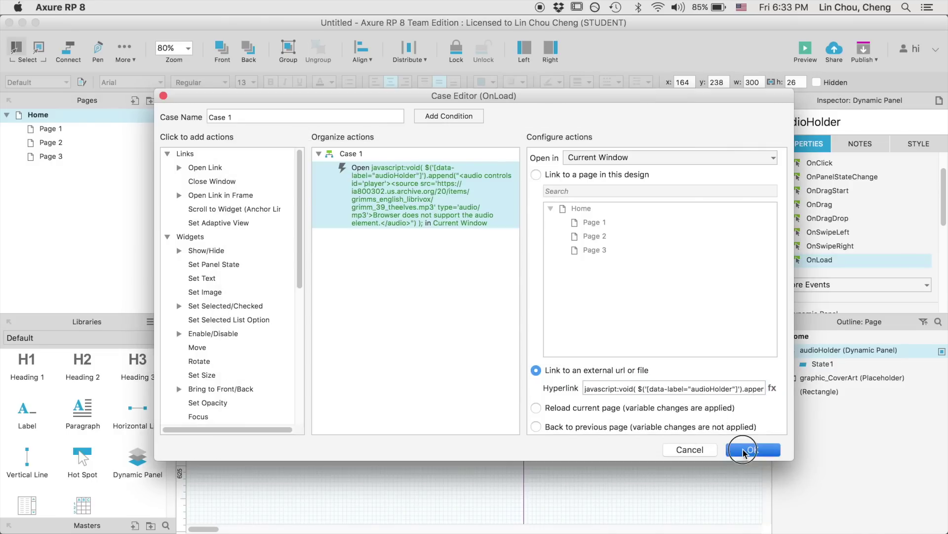
Step: Place the Pause icon and a Play icon from the Icons library below the album cover
{"action": "left_click_drag", "start_coordinate": [169, 423], "coordinate": [164, 368]}
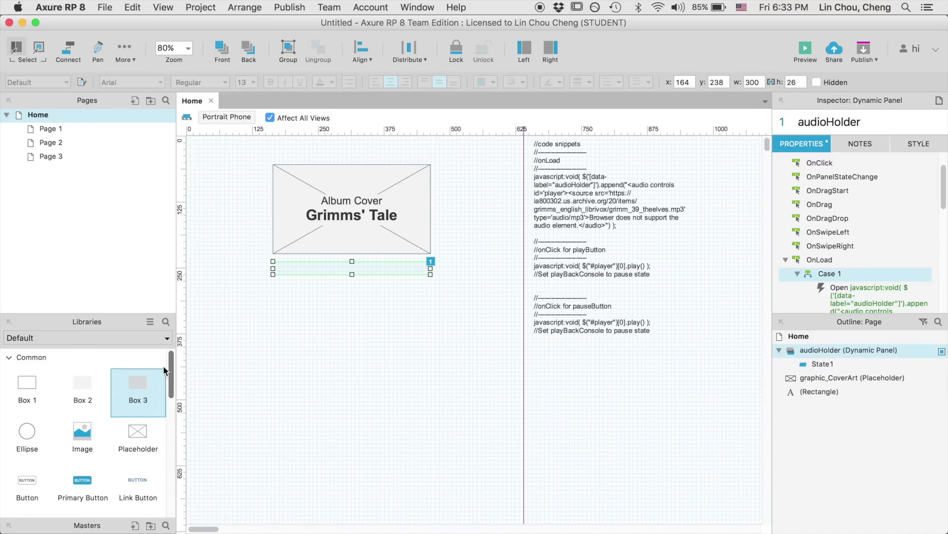
{"action": "left_click", "coordinate": [167, 322]}
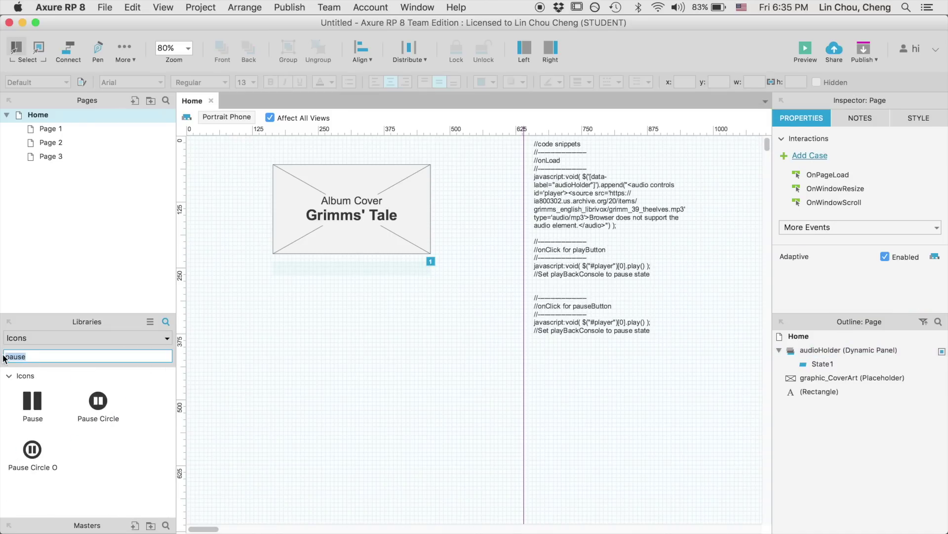
{"action": "left_click_drag", "start_coordinate": [32, 401], "coordinate": [384, 320]}
{"action": "left_click_drag", "start_coordinate": [39, 356], "coordinate": [2, 353]}
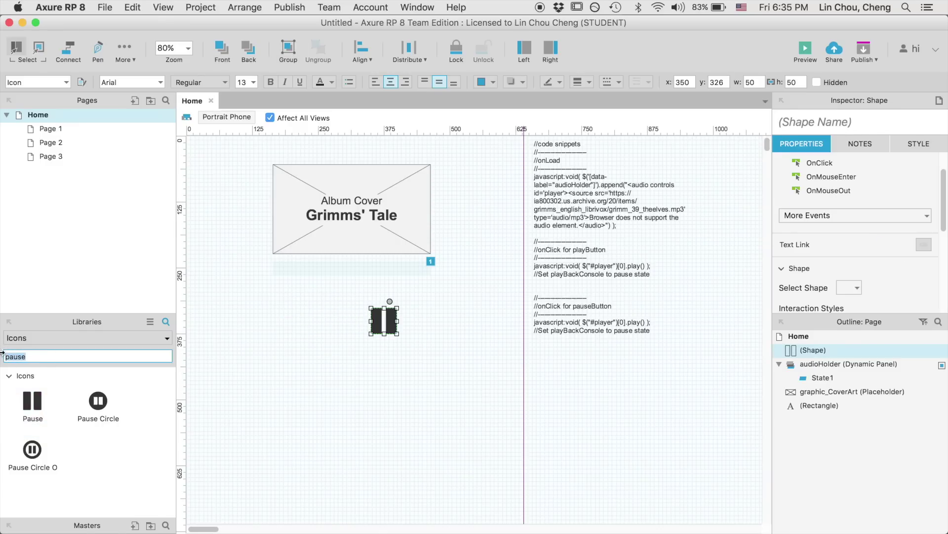
{"action": "type", "text": "play"}
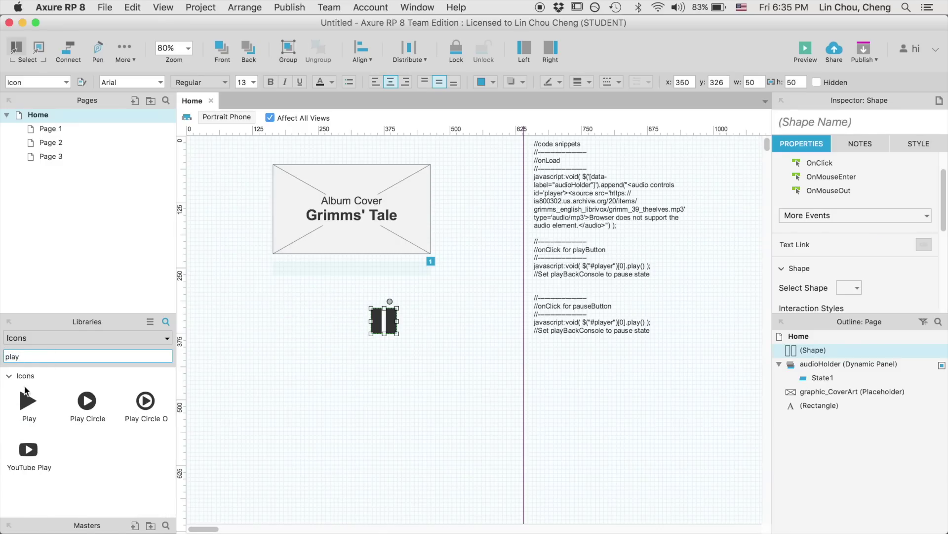
{"action": "left_click_drag", "start_coordinate": [26, 390], "coordinate": [323, 321]}
Step: Copy the playButton javascript line from the code snippets text box
{"action": "left_click", "coordinate": [369, 396]}
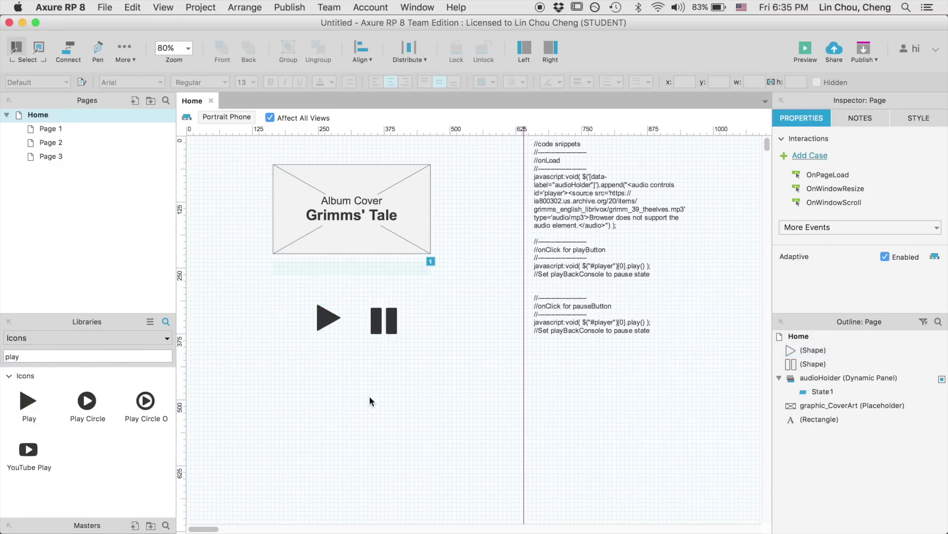
{"action": "left_click", "coordinate": [322, 321]}
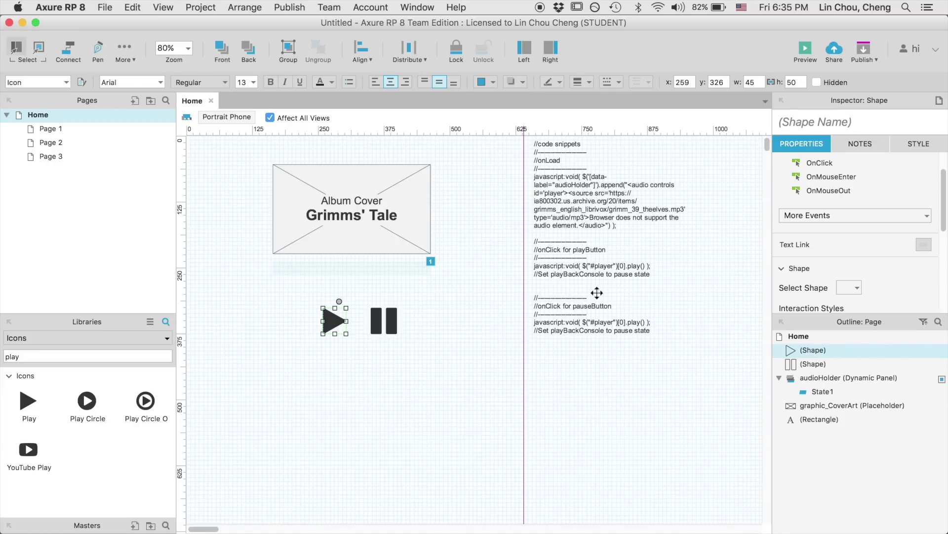
{"action": "left_click", "coordinate": [576, 266]}
{"action": "double_click", "coordinate": [580, 269]}
{"action": "left_click", "coordinate": [580, 269]}
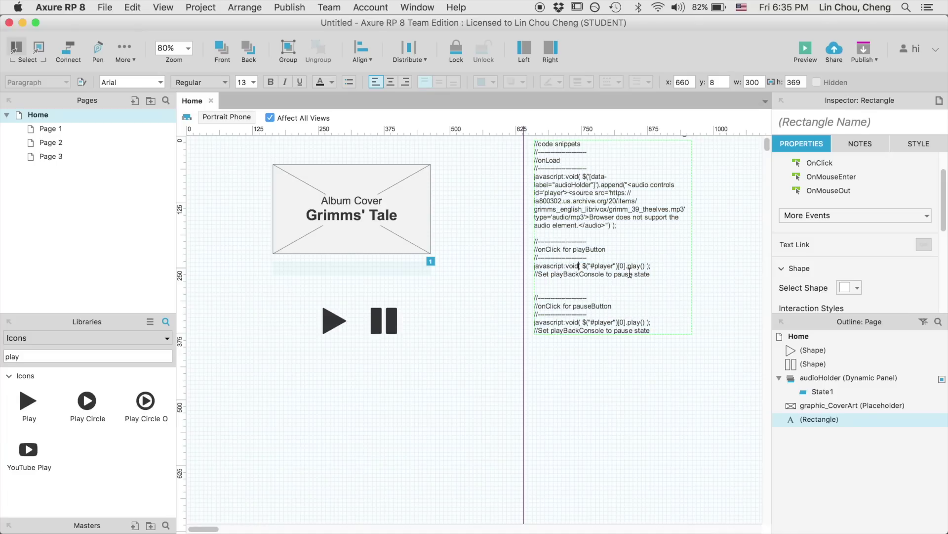
{"action": "left_click_drag", "start_coordinate": [653, 266], "coordinate": [531, 265]}
{"action": "right_click", "coordinate": [552, 266]}
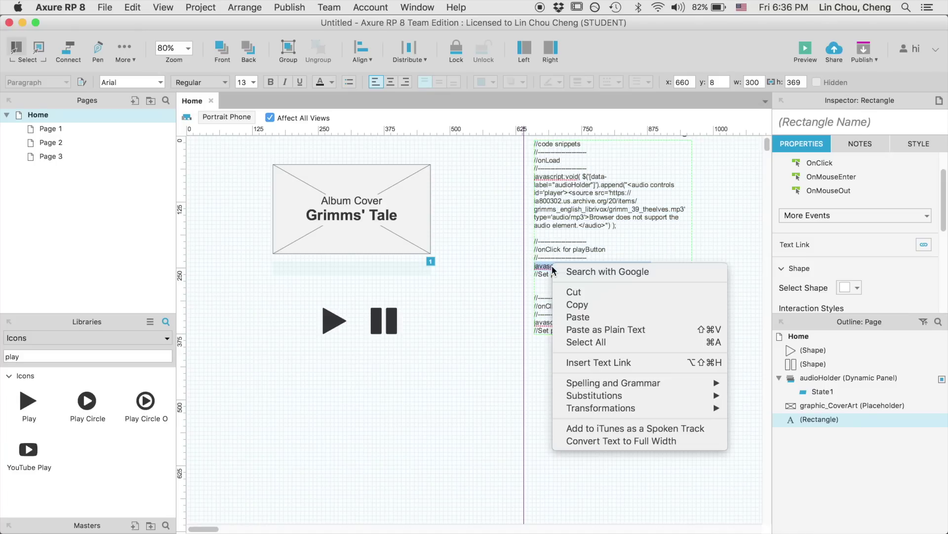
{"action": "left_click", "coordinate": [576, 304]}
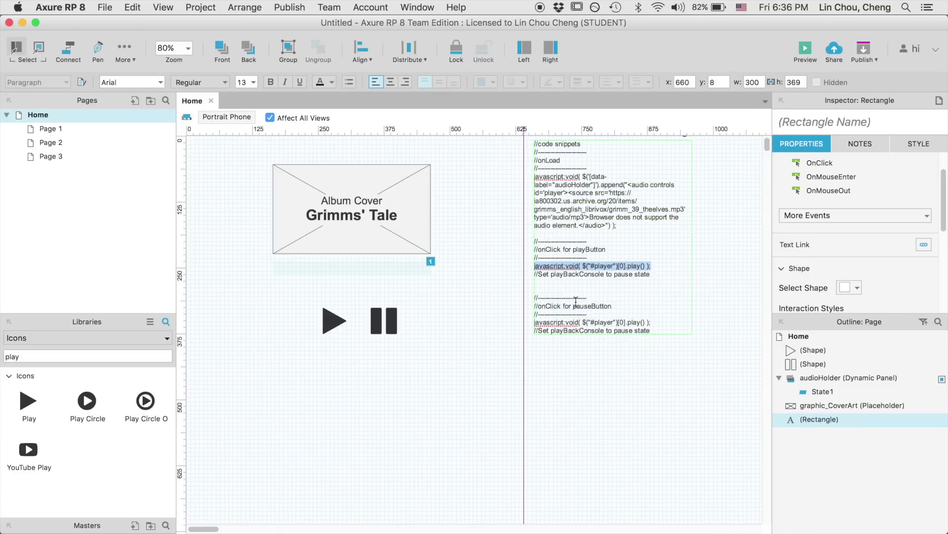
Step: Name the play icon button_Play
{"action": "left_click", "coordinate": [329, 325]}
{"action": "left_click", "coordinate": [823, 122]}
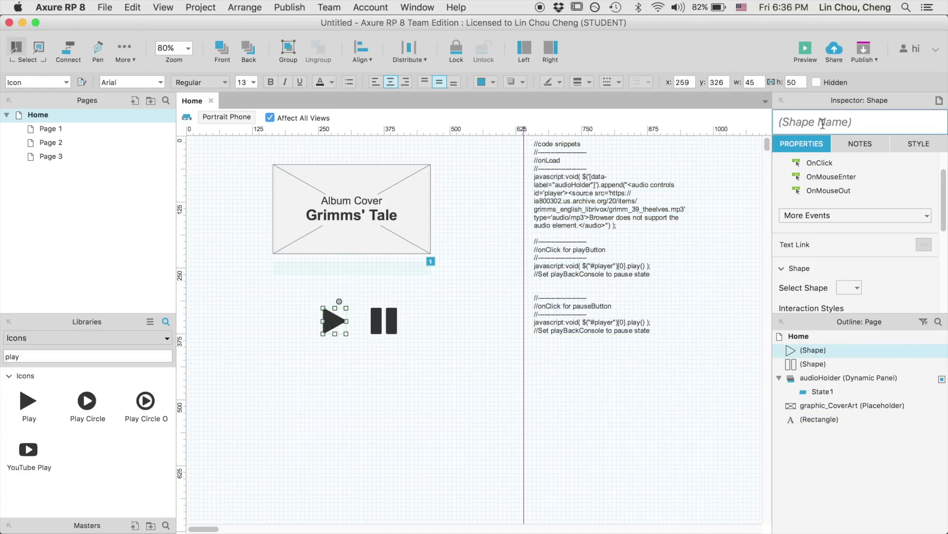
{"action": "type", "text": "button"}
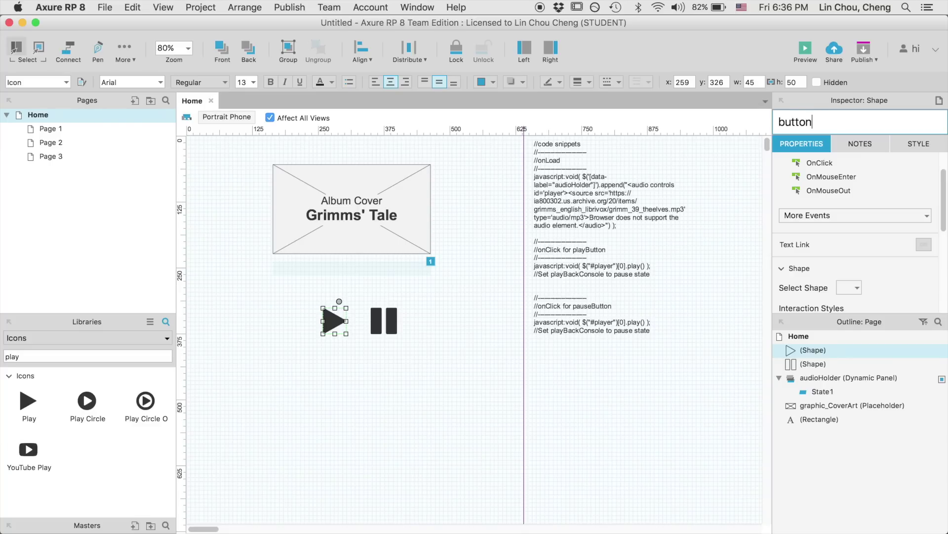
{"action": "type", "text": "Play"}
{"action": "type", "text": "_"}
{"action": "left_click", "coordinate": [824, 166]}
Step: Give the play icon an OnClick case opening the pasted play() javascript as an external link
{"action": "double_click", "coordinate": [824, 166]}
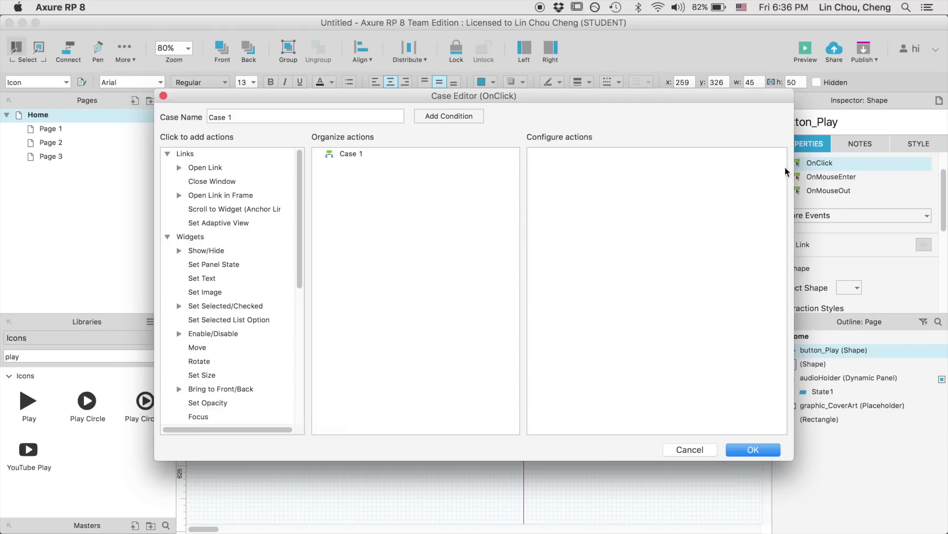
{"action": "left_click", "coordinate": [225, 169]}
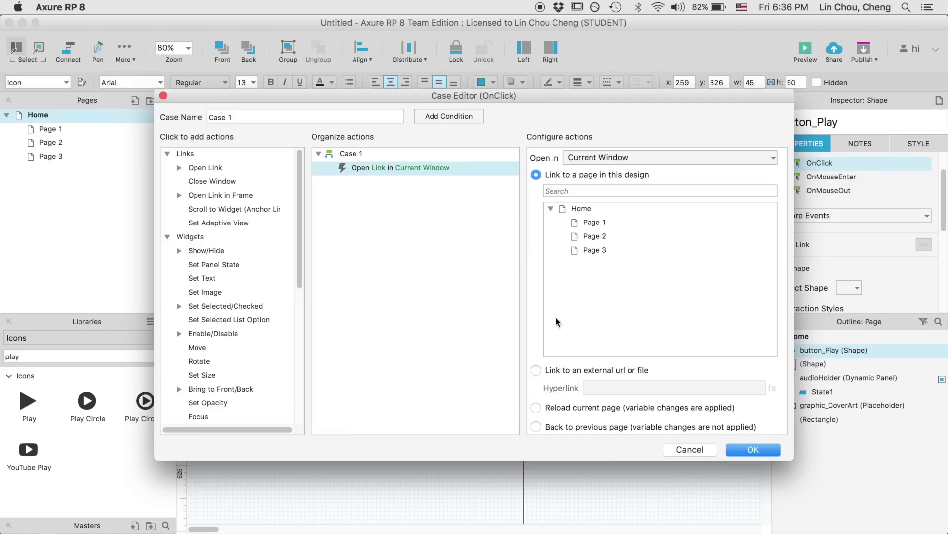
{"action": "left_click", "coordinate": [631, 371]}
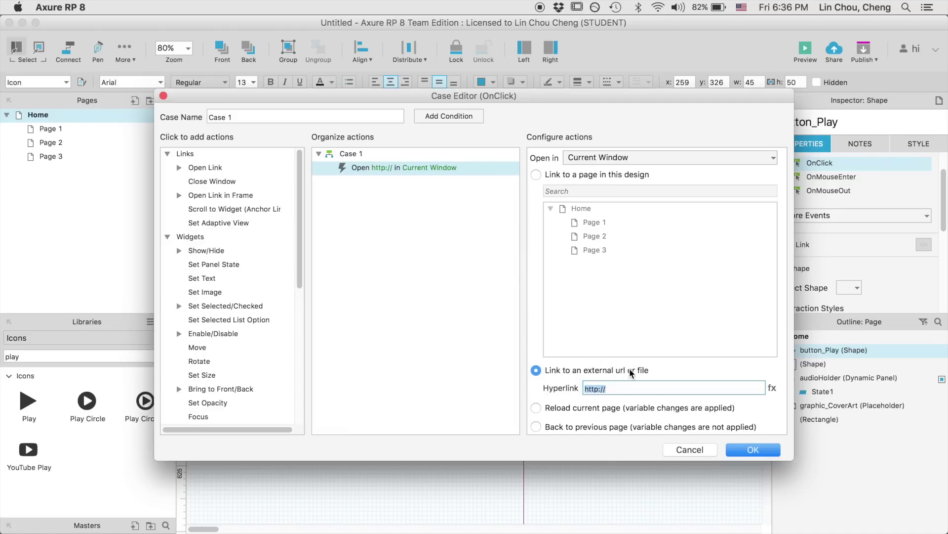
{"action": "left_click", "coordinate": [772, 388]}
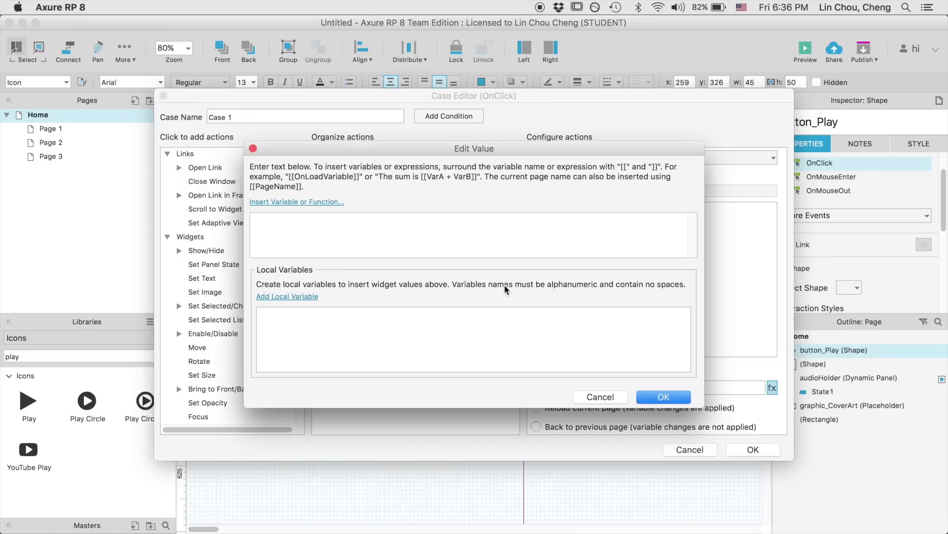
{"action": "key", "text": "super+v"}
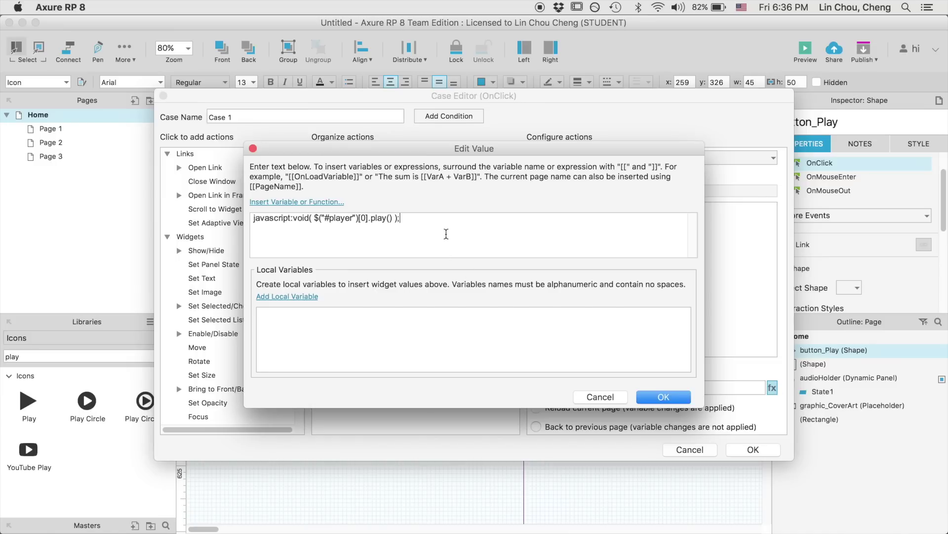
{"action": "left_click", "coordinate": [681, 398]}
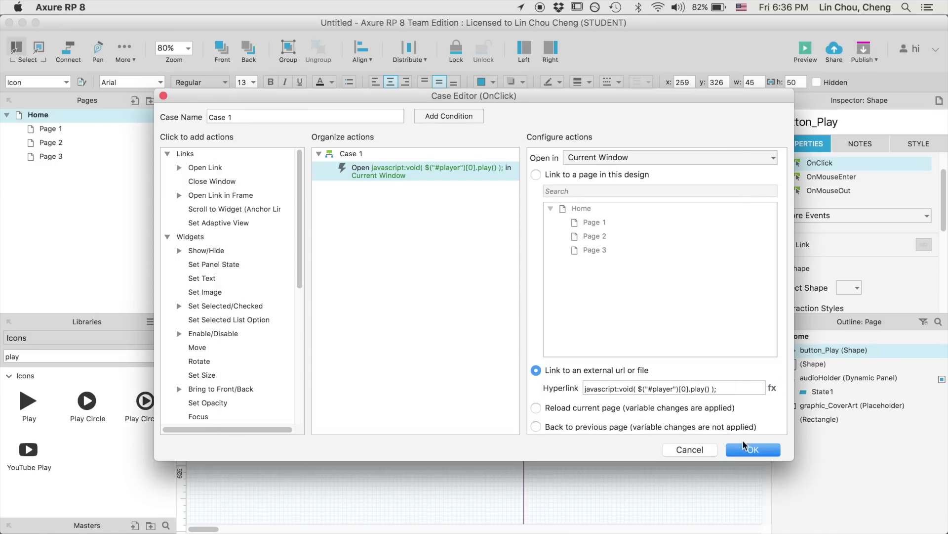
{"action": "left_click", "coordinate": [756, 450]}
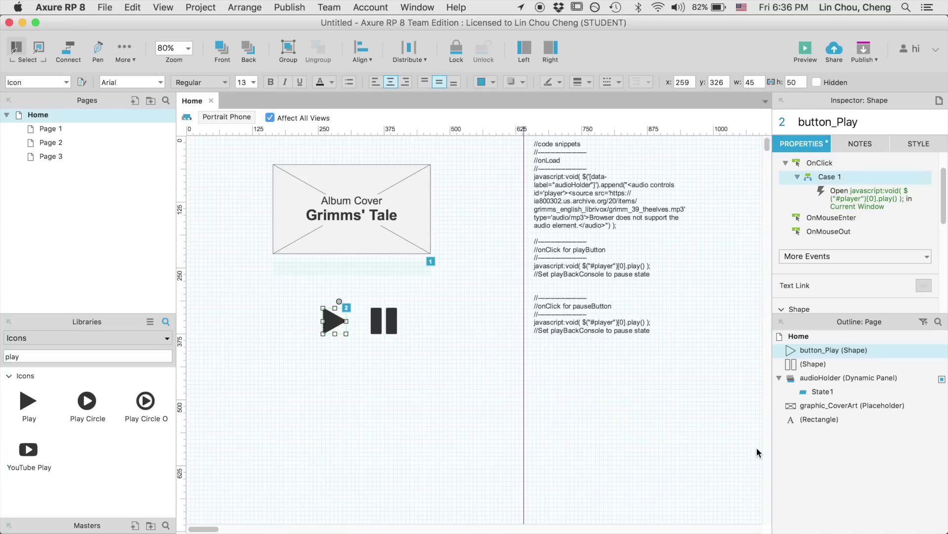
Step: Copy the javascript line under the pauseButton comment from the snippets box
{"action": "left_click", "coordinate": [543, 324]}
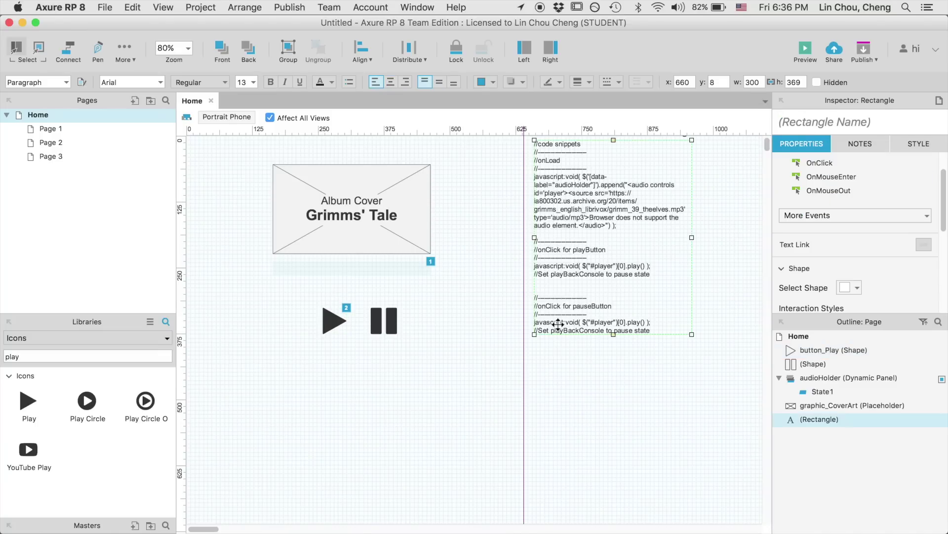
{"action": "double_click", "coordinate": [544, 323]}
{"action": "left_click", "coordinate": [543, 324]}
{"action": "left_click_drag", "start_coordinate": [654, 321], "coordinate": [505, 319]}
{"action": "right_click", "coordinate": [547, 321]}
{"action": "left_click", "coordinate": [569, 360]}
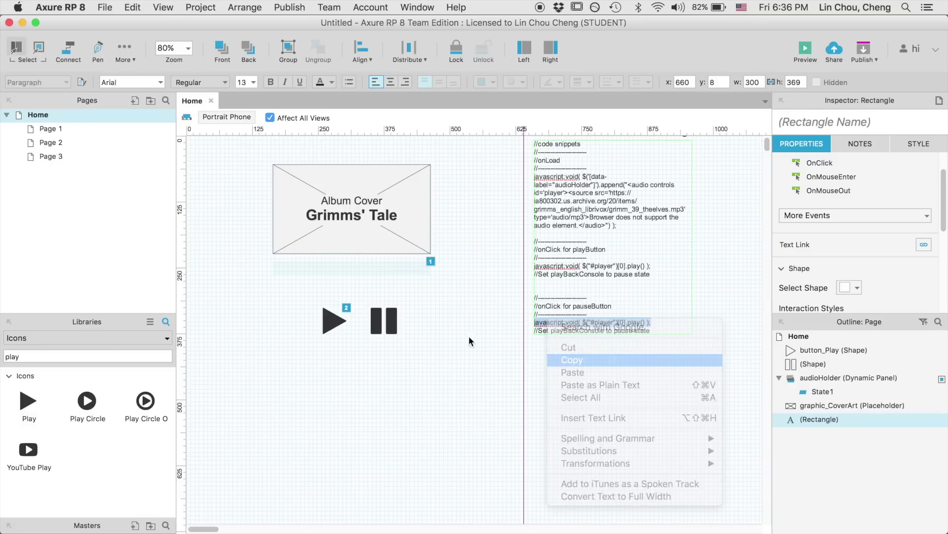
Step: Give the pause icon an OnClick case opening the copied javascript as an external link, then preview
{"action": "left_click", "coordinate": [382, 322]}
{"action": "double_click", "coordinate": [826, 164]}
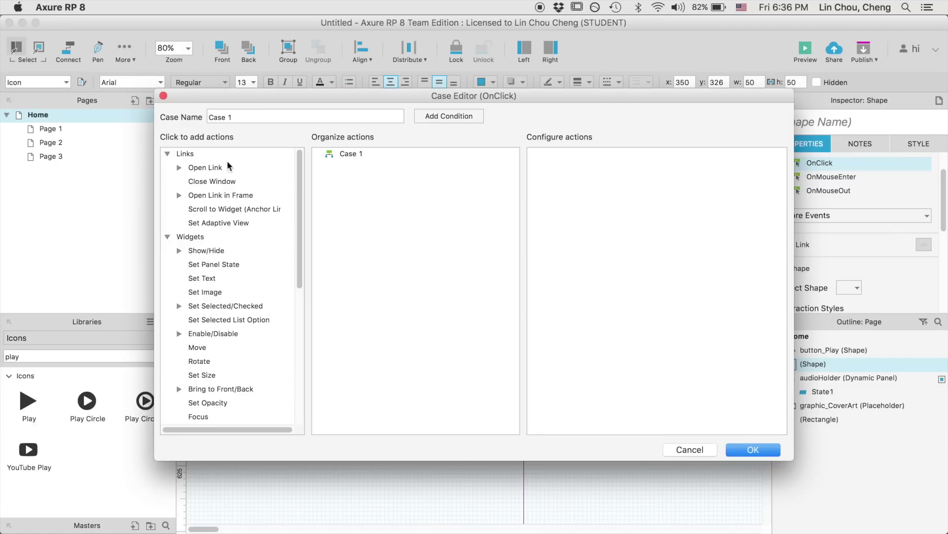
{"action": "left_click", "coordinate": [205, 169]}
{"action": "left_click", "coordinate": [536, 370]}
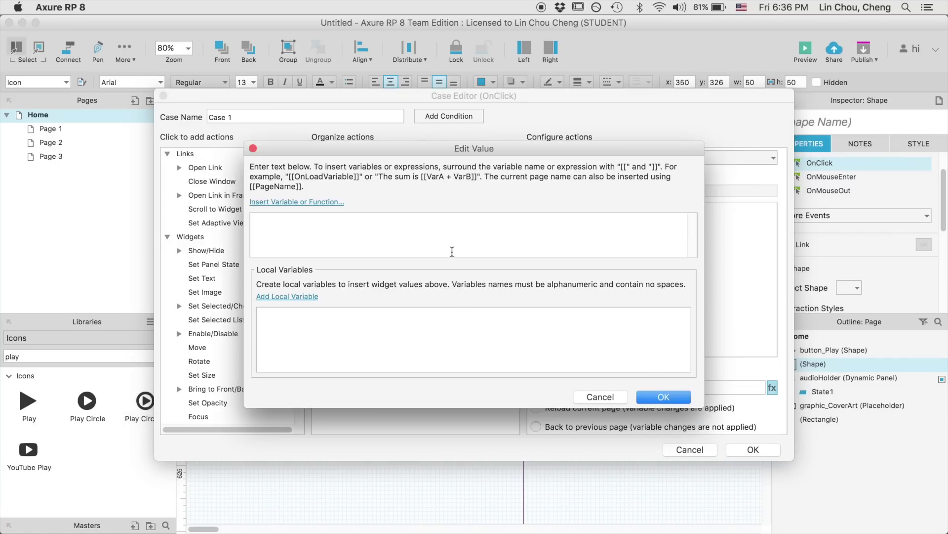
{"action": "key", "text": "super+v"}
{"action": "left_click", "coordinate": [664, 396]}
{"action": "left_click", "coordinate": [750, 449]}
{"action": "left_click", "coordinate": [460, 334]}
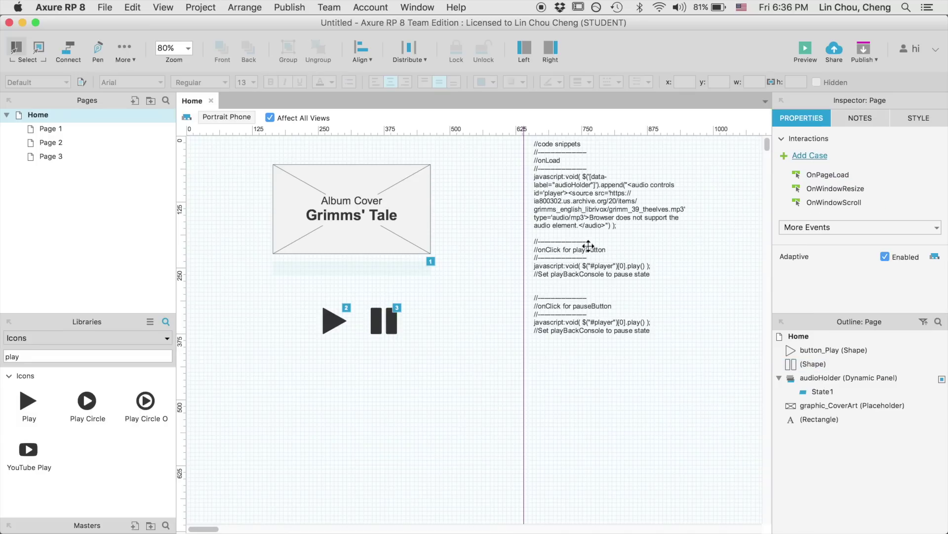
{"action": "left_click", "coordinate": [806, 49]}
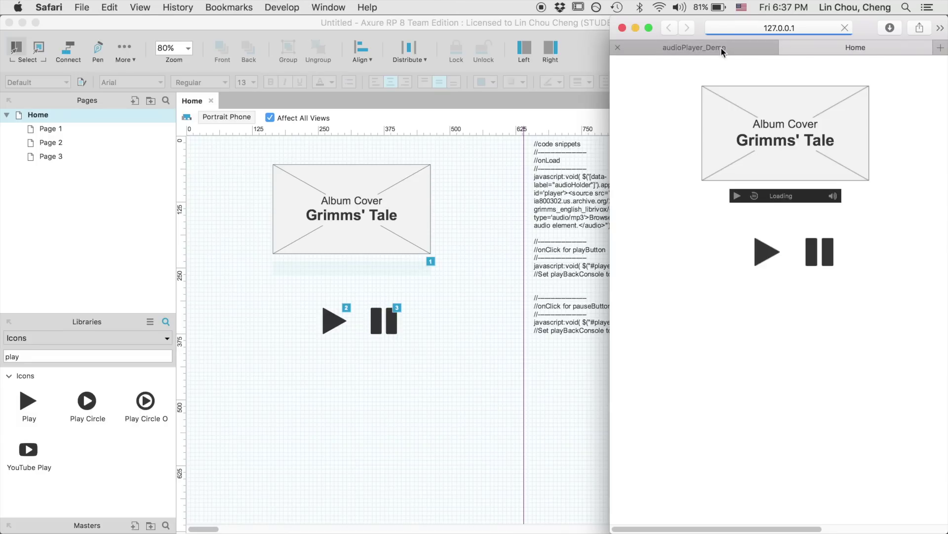
Step: Close the extra audioPlayer_Demo tab, test play and pause in the preview, then minimize Safari
{"action": "left_click", "coordinate": [618, 47]}
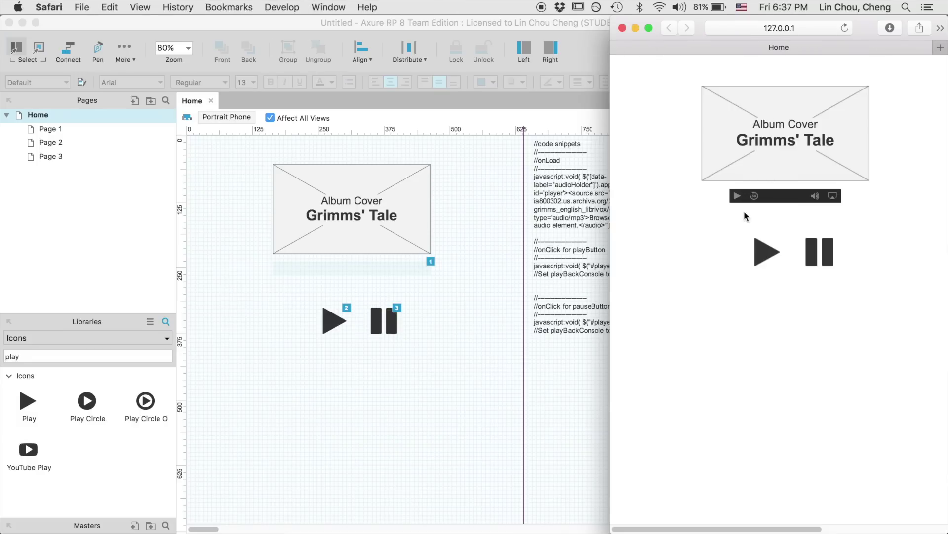
{"action": "left_click", "coordinate": [767, 256]}
{"action": "left_click", "coordinate": [737, 197]}
{"action": "left_click", "coordinate": [636, 28]}
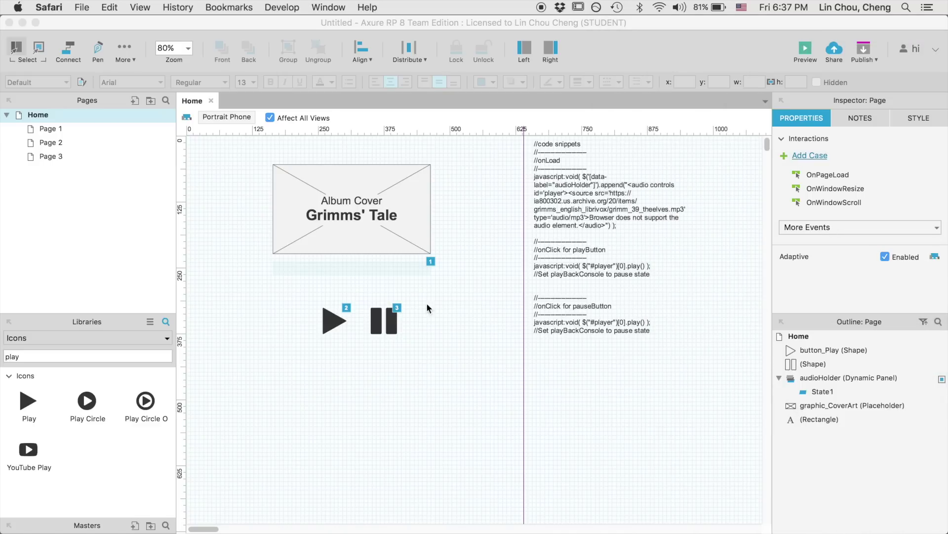
Step: Change the pause icon's OnClick JavaScript call from play() to pause(), then preview the prototype
{"action": "left_click", "coordinate": [393, 319]}
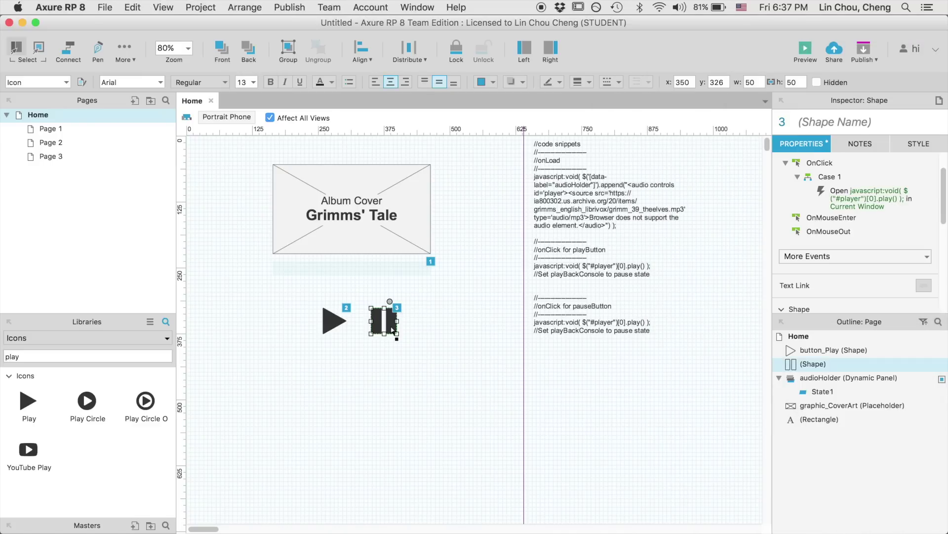
{"action": "left_click", "coordinate": [883, 206]}
{"action": "double_click", "coordinate": [834, 211]}
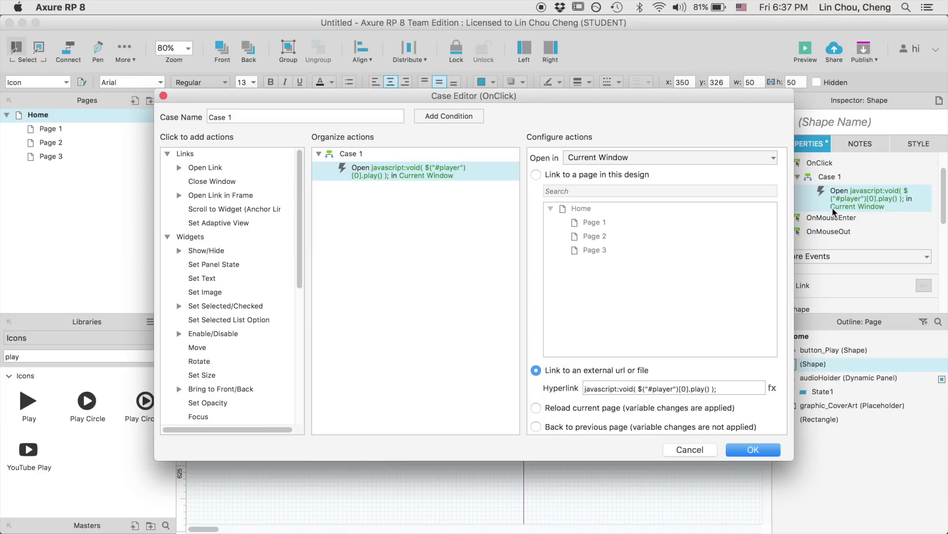
{"action": "left_click", "coordinate": [705, 388]}
{"action": "key", "text": "BackSpace"}
{"action": "key", "text": "BackSpace"}
{"action": "key", "text": "BackSpace"}
{"action": "key", "text": "BackSpace"}
{"action": "type", "text": "pause"}
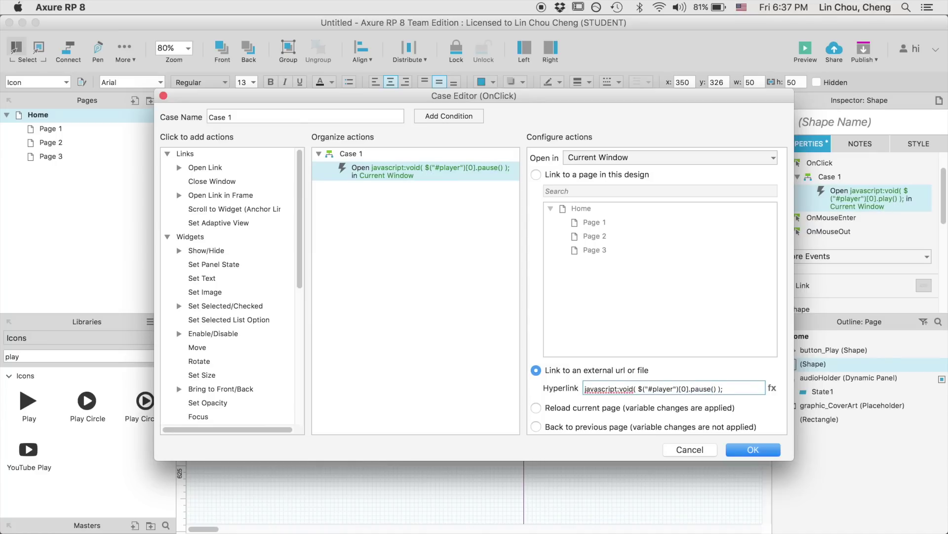
{"action": "left_click", "coordinate": [766, 448]}
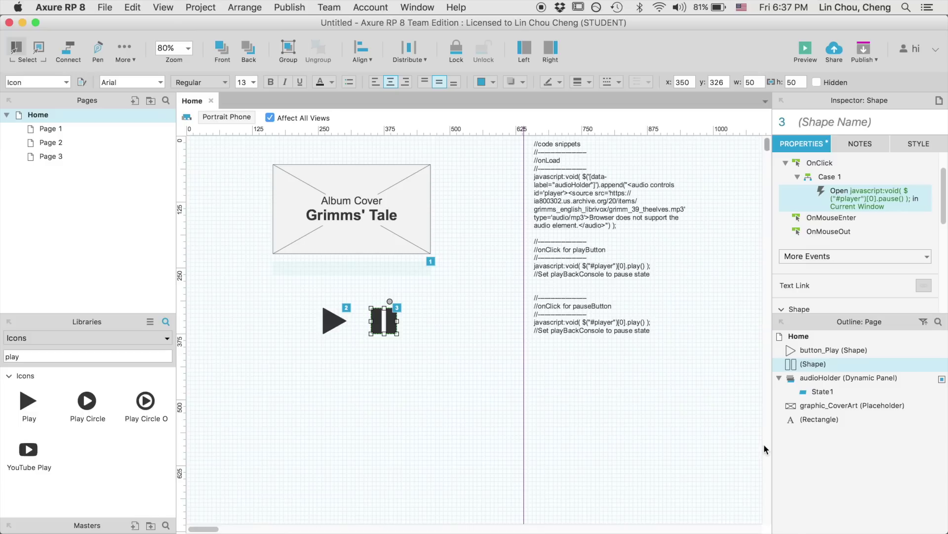
{"action": "left_click", "coordinate": [615, 355]}
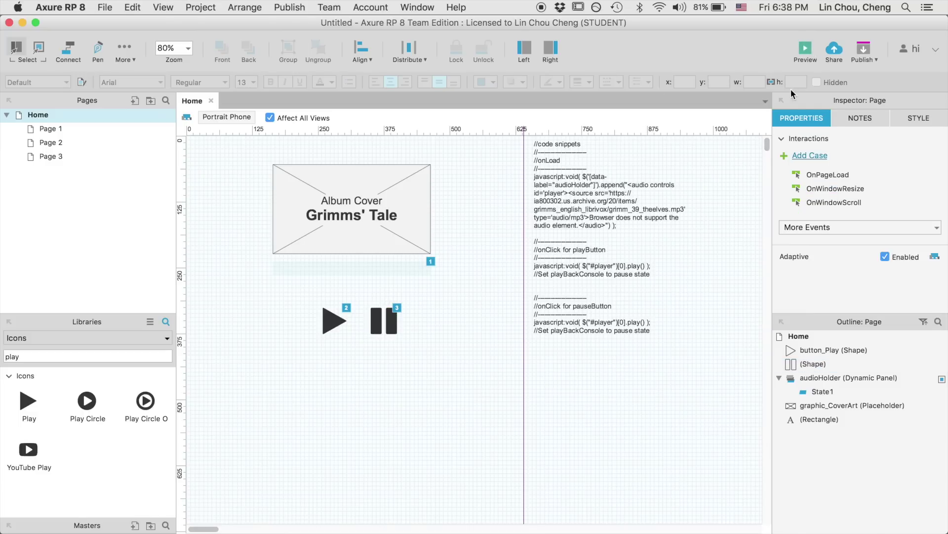
{"action": "key", "text": "super+period"}
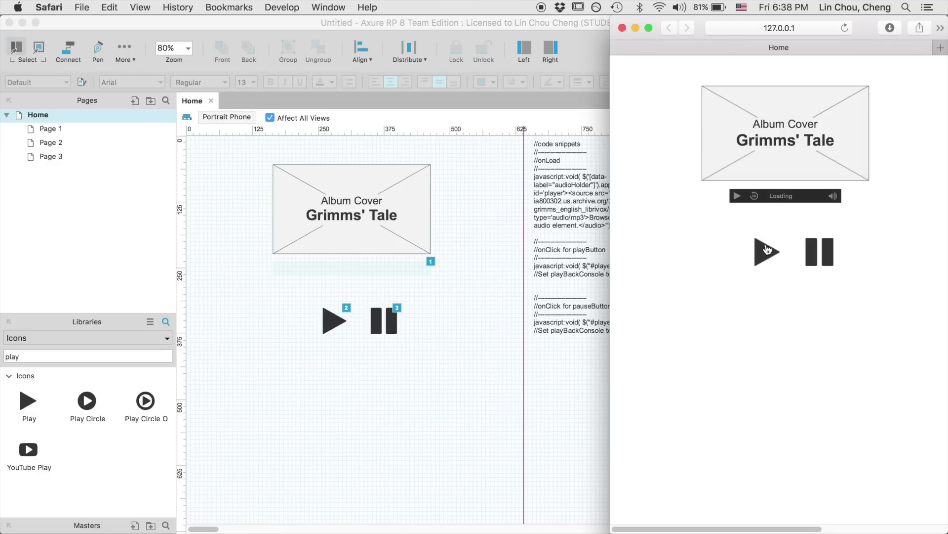
Step: Test play and pause twice in the Safari preview, then close the preview window
{"action": "left_click", "coordinate": [767, 253]}
{"action": "left_click", "coordinate": [816, 258]}
{"action": "left_click", "coordinate": [770, 255]}
{"action": "left_click", "coordinate": [818, 261]}
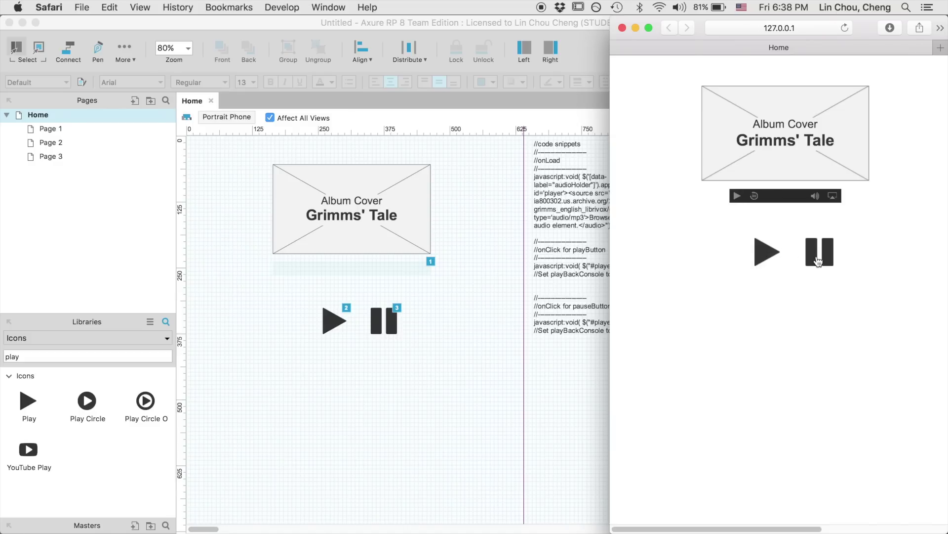
{"action": "left_click", "coordinate": [623, 29]}
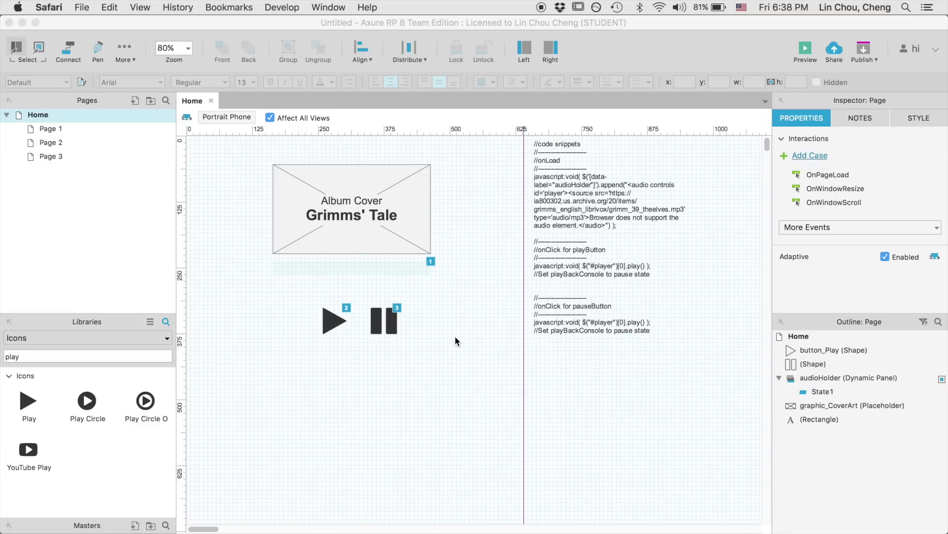
{"action": "left_click", "coordinate": [453, 334]}
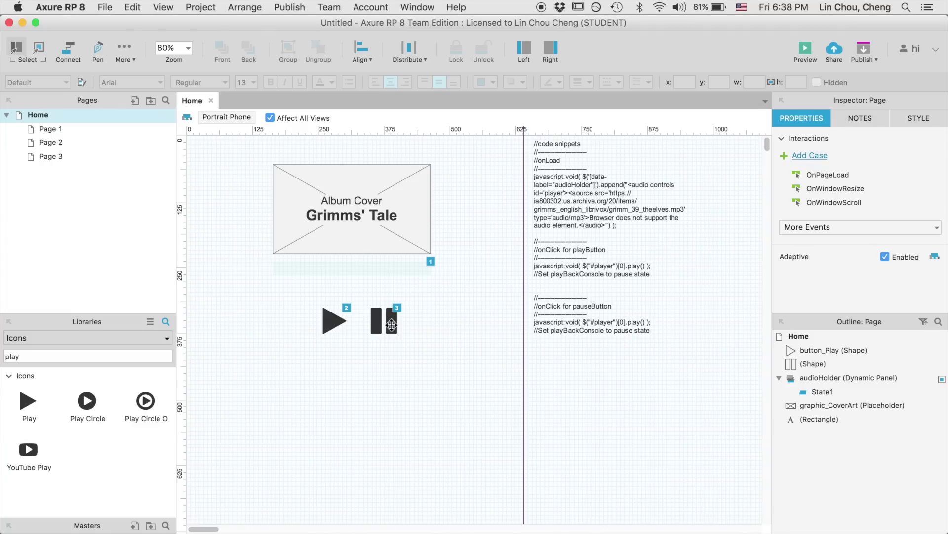
Step: Convert the selected play and pause icons into a dynamic panel
{"action": "left_click", "coordinate": [339, 322]}
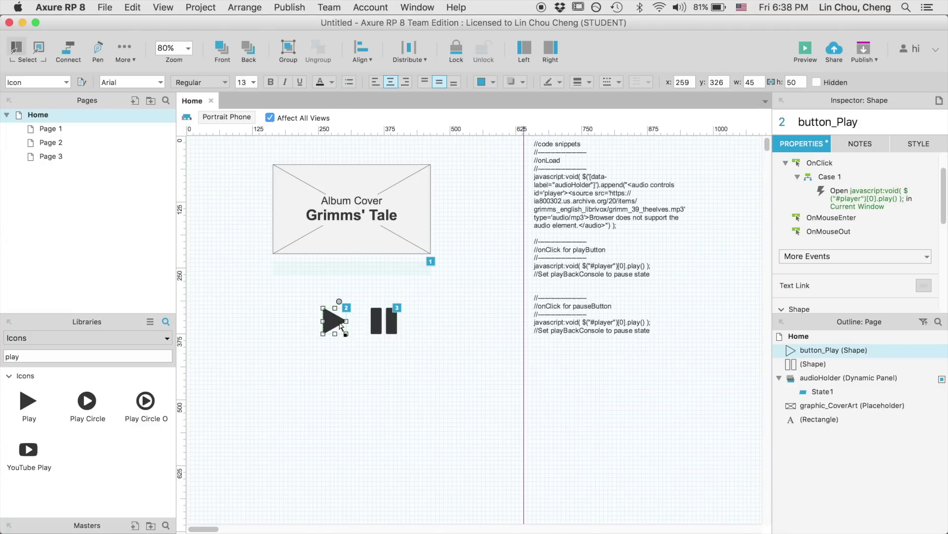
{"action": "left_click", "coordinate": [377, 311], "text": "shift"}
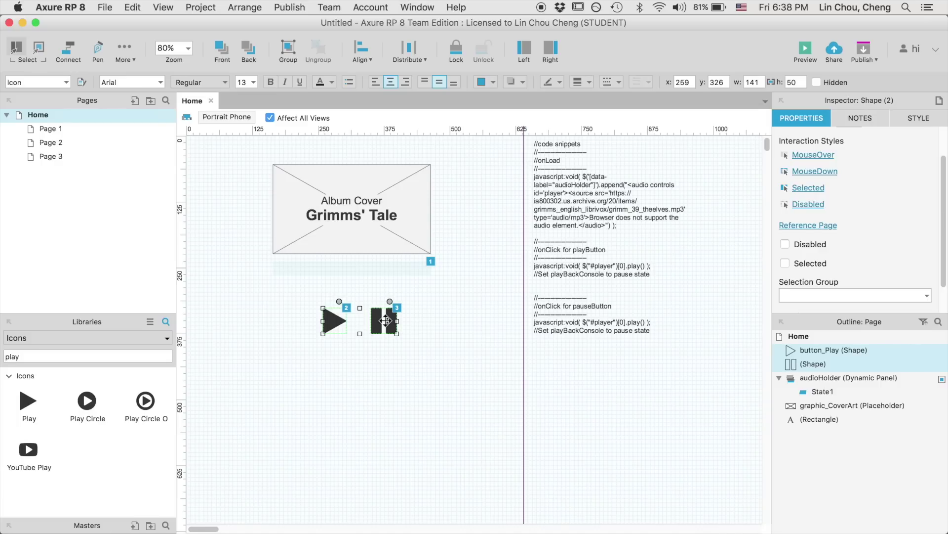
{"action": "left_click", "coordinate": [249, 7]}
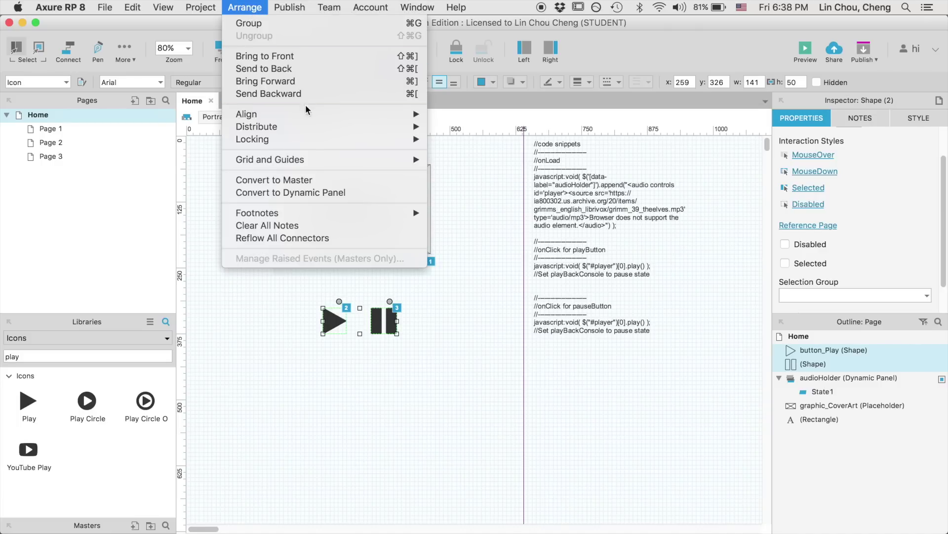
{"action": "left_click", "coordinate": [319, 192]}
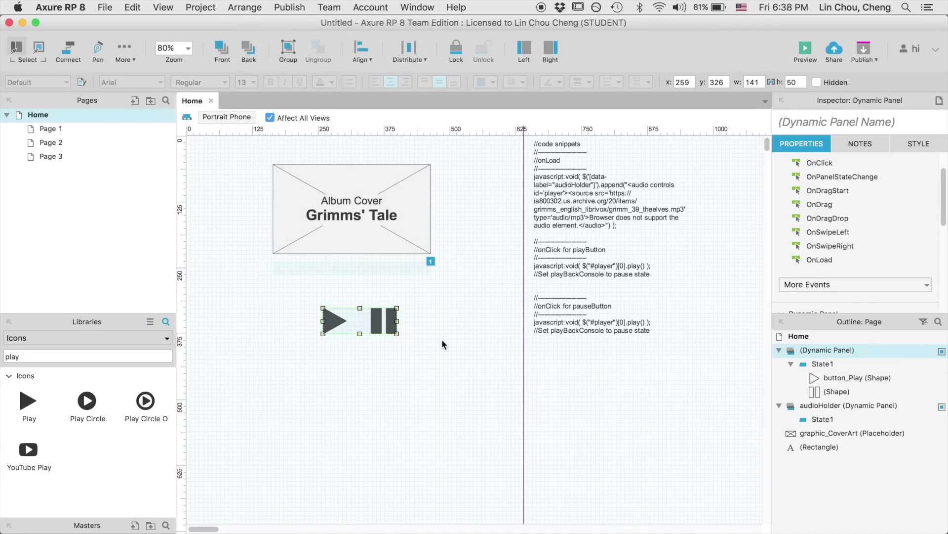
Step: Duplicate the panel's State1 and name the new state Pause
{"action": "left_click", "coordinate": [821, 365]}
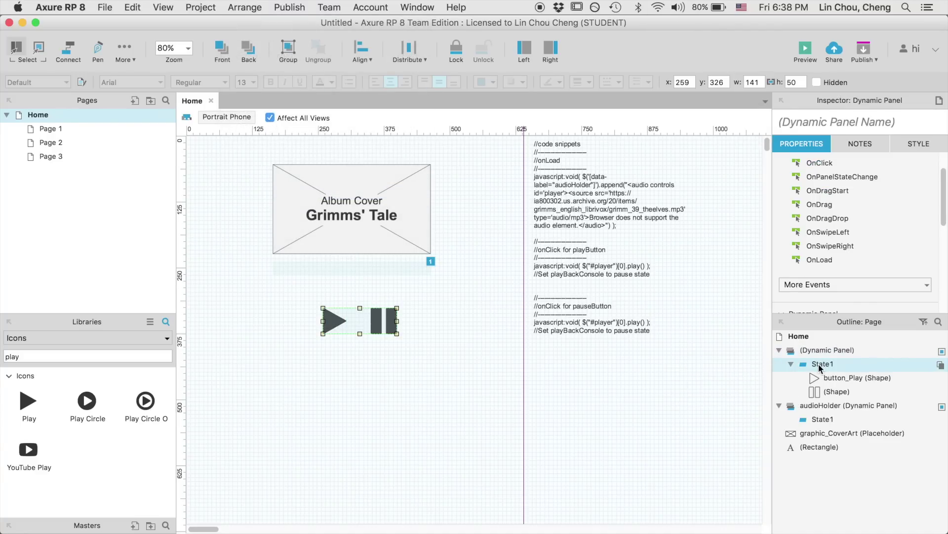
{"action": "right_click", "coordinate": [819, 364]}
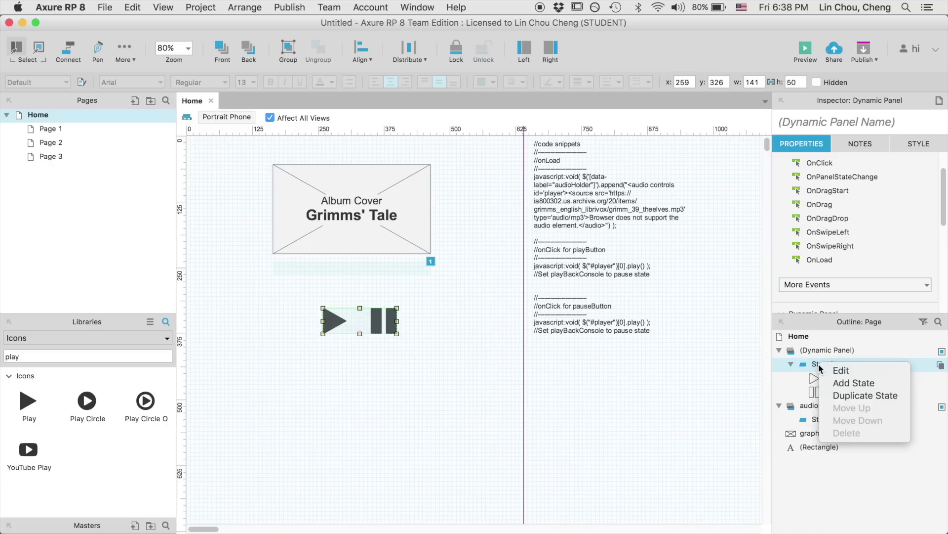
{"action": "left_click", "coordinate": [843, 395]}
{"action": "mouse_move", "coordinate": [886, 404]}
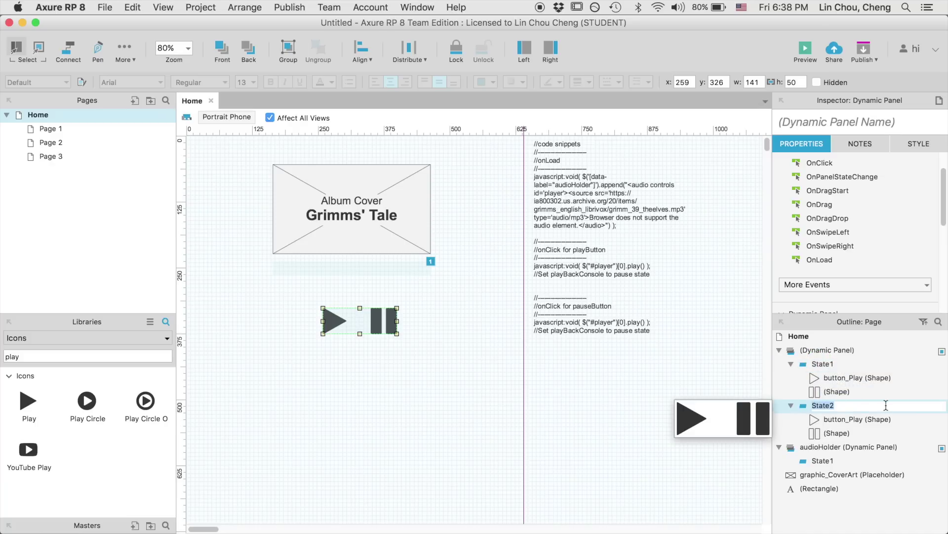
{"action": "type", "text": "Pause"}
{"action": "key", "text": "Return"}
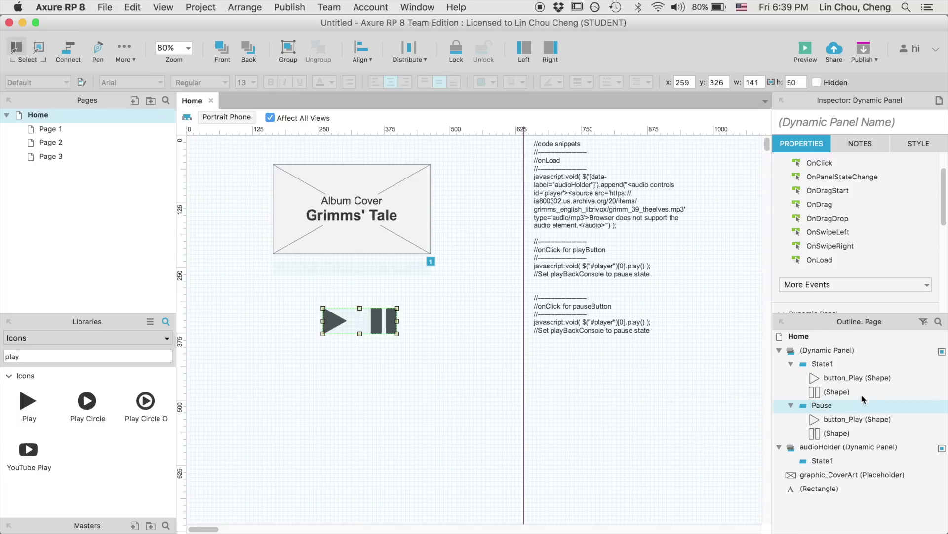
Step: Rename the panel's first state to Play
{"action": "left_click", "coordinate": [831, 364]}
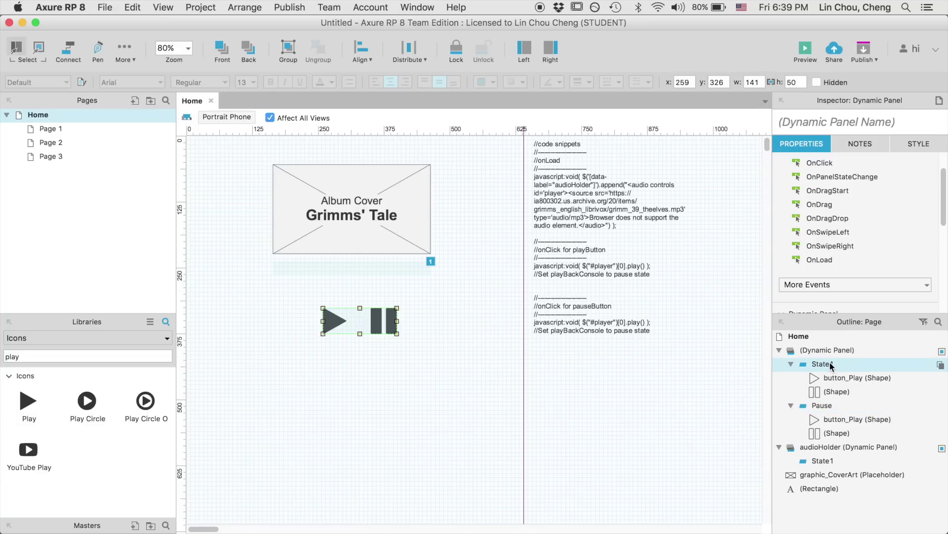
{"action": "left_click", "coordinate": [831, 364]}
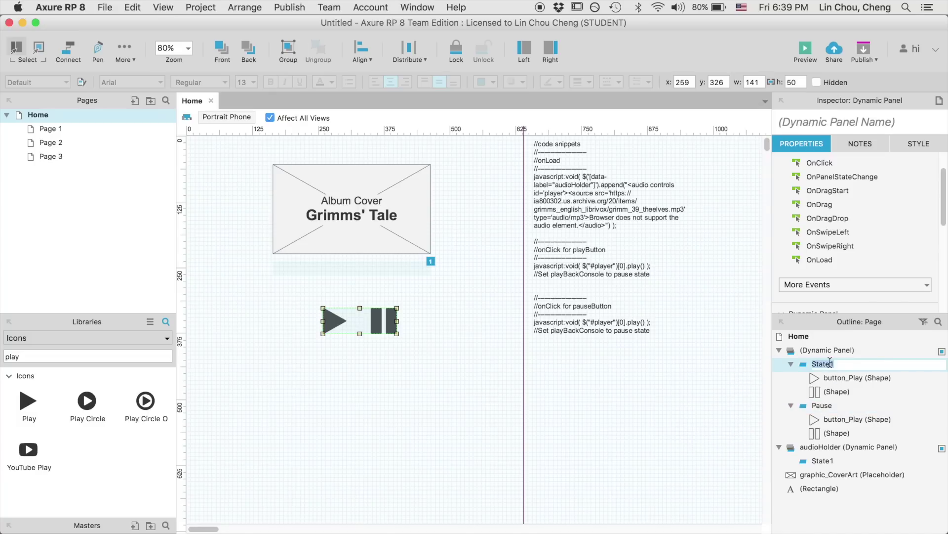
{"action": "type", "text": "Play"}
{"action": "key", "text": "Return"}
{"action": "mouse_move", "coordinate": [846, 392]}
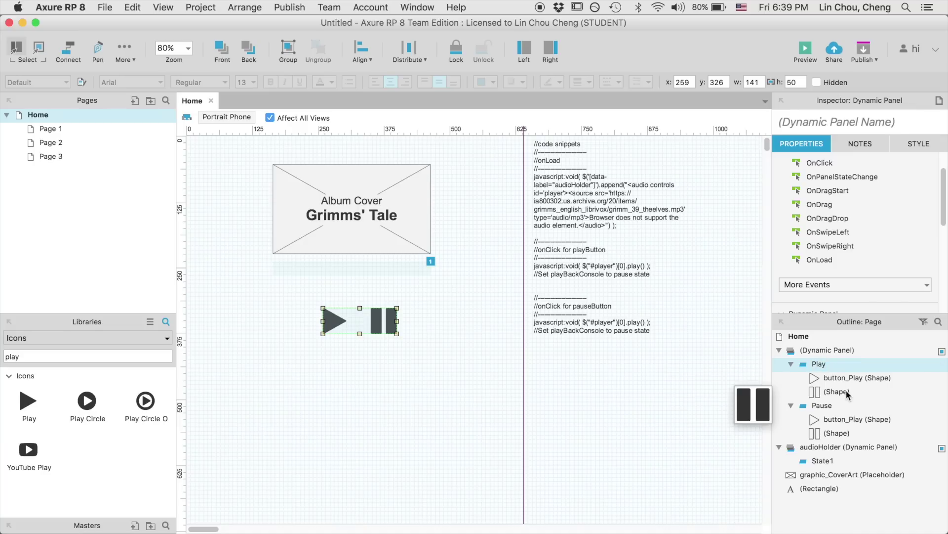
Step: Delete the pause bars from the Play state
{"action": "double_click", "coordinate": [803, 364]}
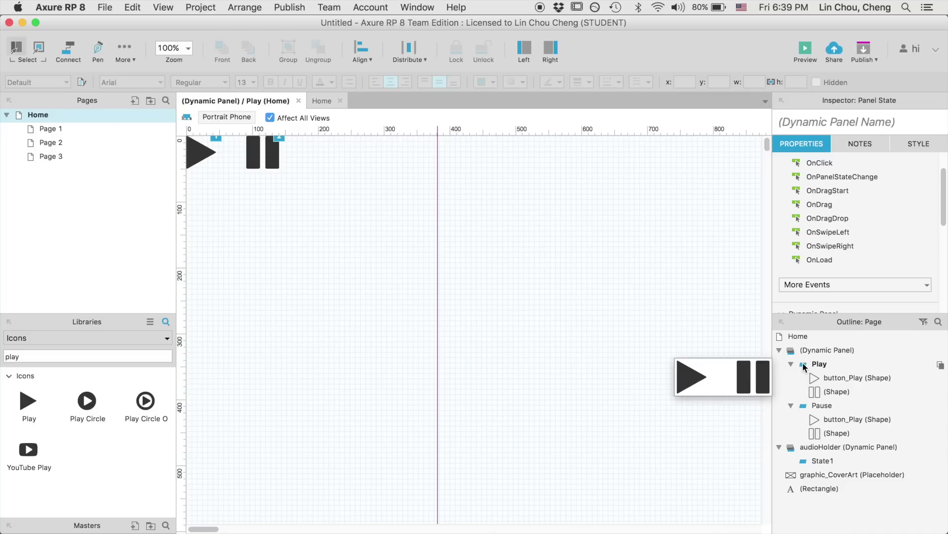
{"action": "left_click", "coordinate": [261, 164]}
{"action": "key", "text": "Delete"}
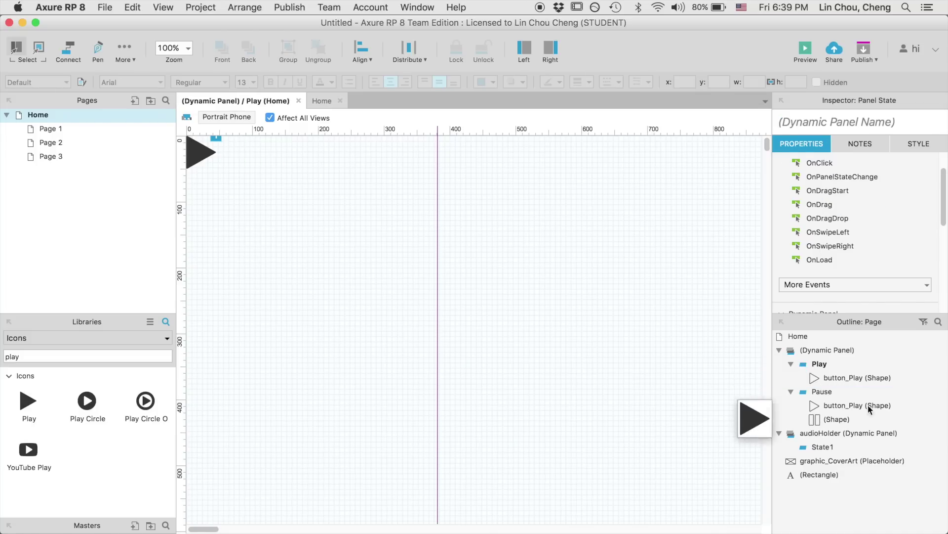
Step: In the Pause state, delete the play triangle and move the pause bars to x 0
{"action": "left_click", "coordinate": [833, 404]}
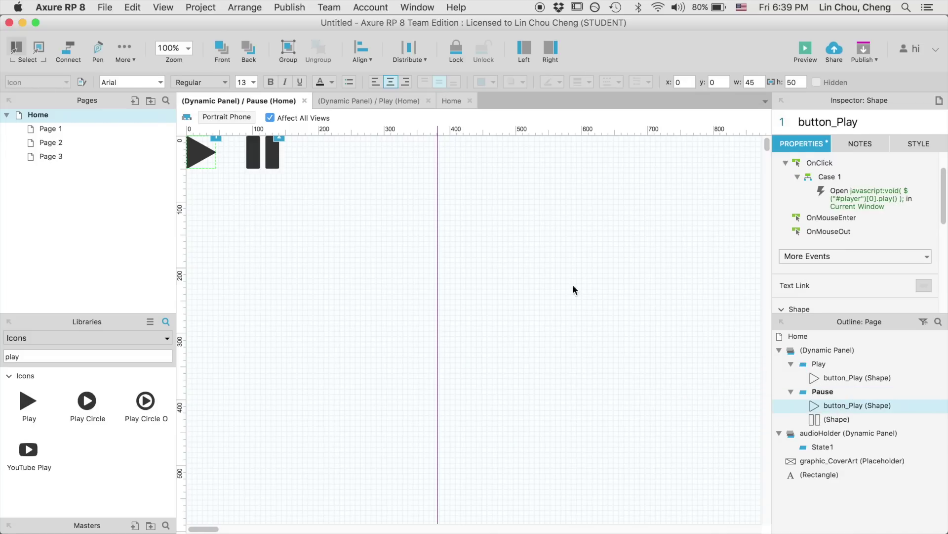
{"action": "left_click", "coordinate": [217, 160]}
{"action": "left_click", "coordinate": [214, 159]}
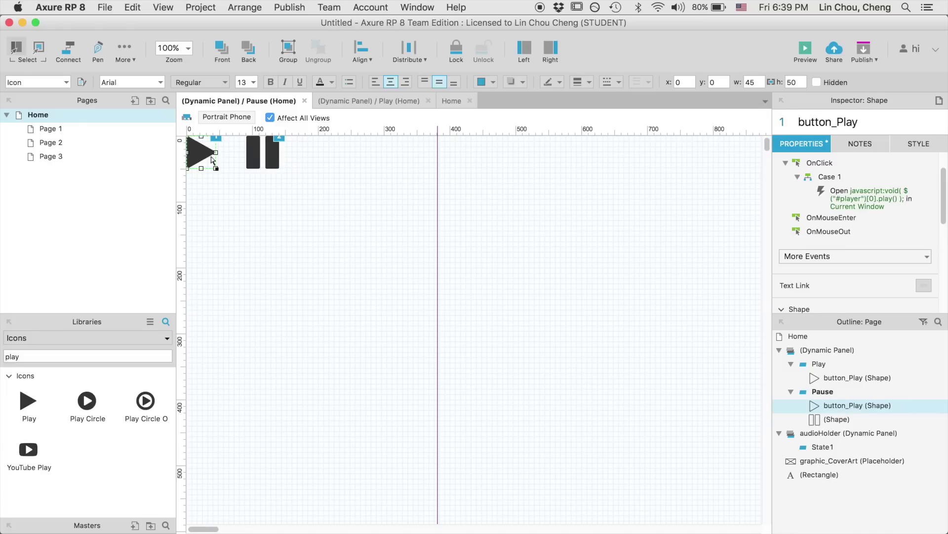
{"action": "key", "text": "Delete"}
{"action": "left_click", "coordinate": [261, 162]}
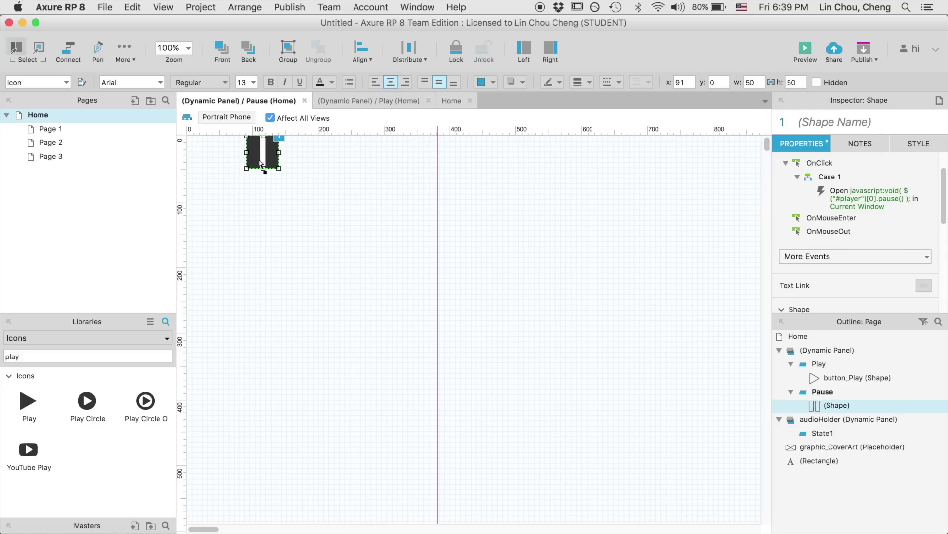
{"action": "double_click", "coordinate": [682, 82]}
{"action": "type", "text": "0"}
{"action": "key", "text": "Return"}
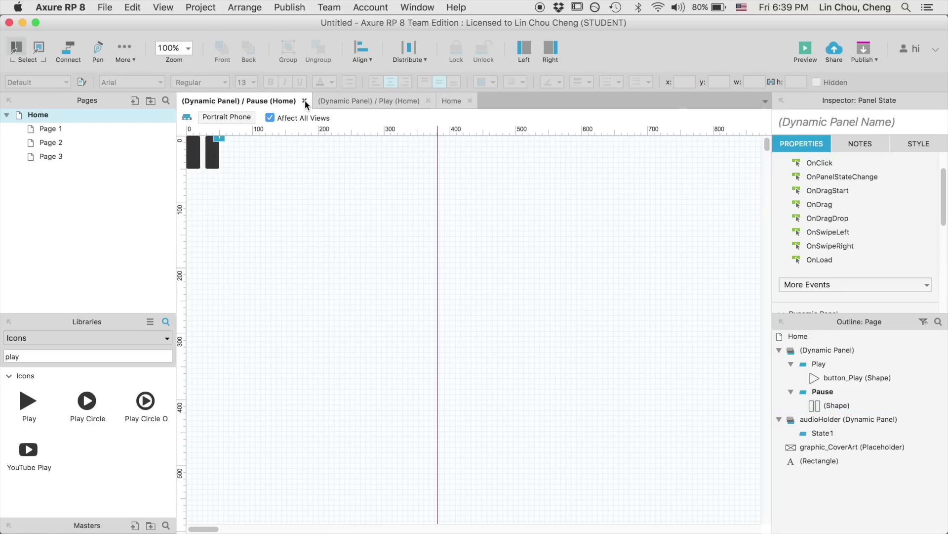
{"action": "left_click", "coordinate": [304, 100]}
Step: Move the play button below the album cover and centre-align it with the cover
{"action": "left_click", "coordinate": [297, 101]}
{"action": "left_click", "coordinate": [331, 321]}
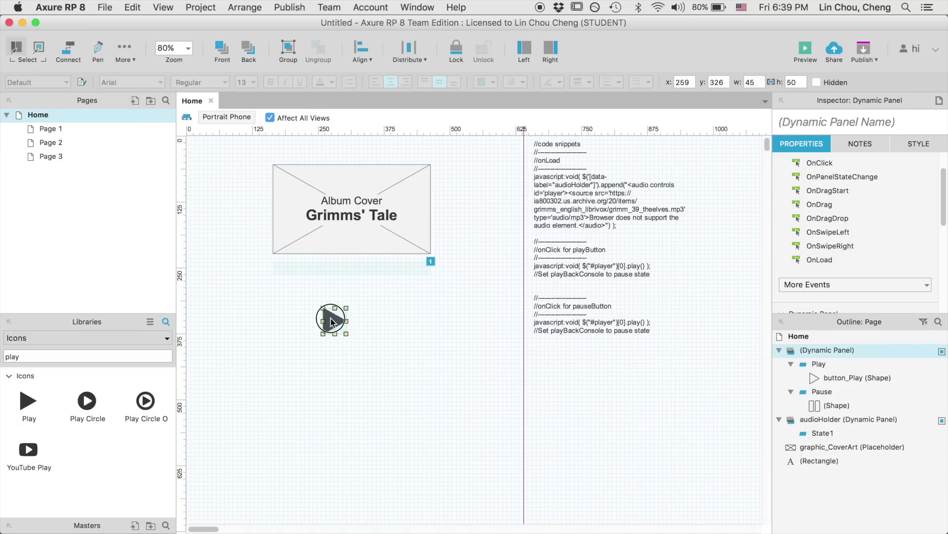
{"action": "left_click_drag", "start_coordinate": [331, 321], "coordinate": [346, 302]}
{"action": "left_click", "coordinate": [364, 242]}
{"action": "left_click", "coordinate": [357, 310], "text": "shift"}
{"action": "left_click", "coordinate": [372, 55]}
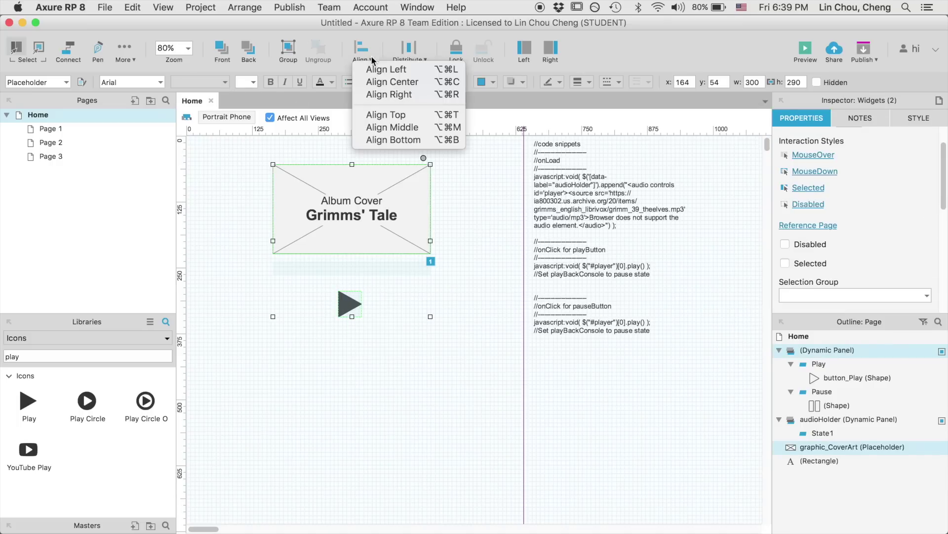
{"action": "left_click", "coordinate": [378, 82]}
{"action": "left_click", "coordinate": [367, 310]}
Step: Open the panel's Play state containing button_Play for editing
{"action": "left_click", "coordinate": [341, 300]}
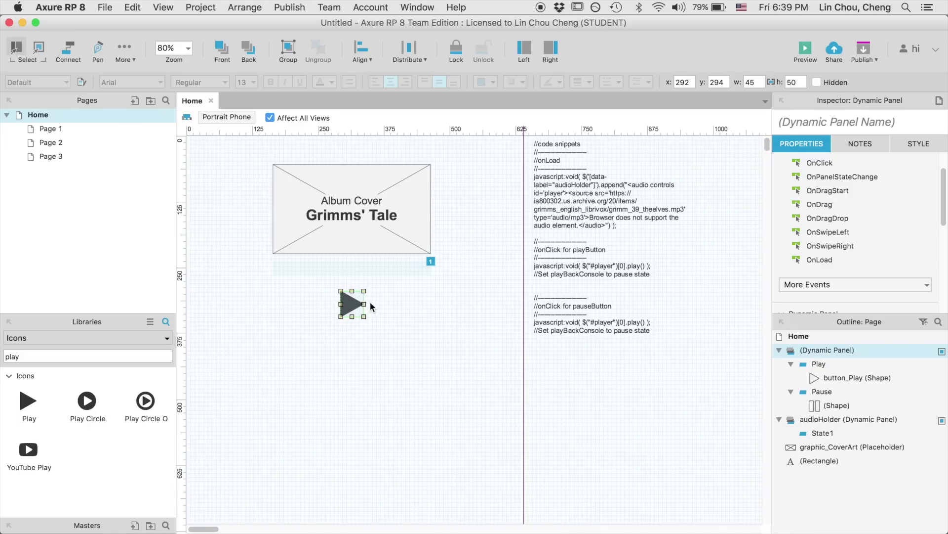
{"action": "left_click", "coordinate": [850, 373]}
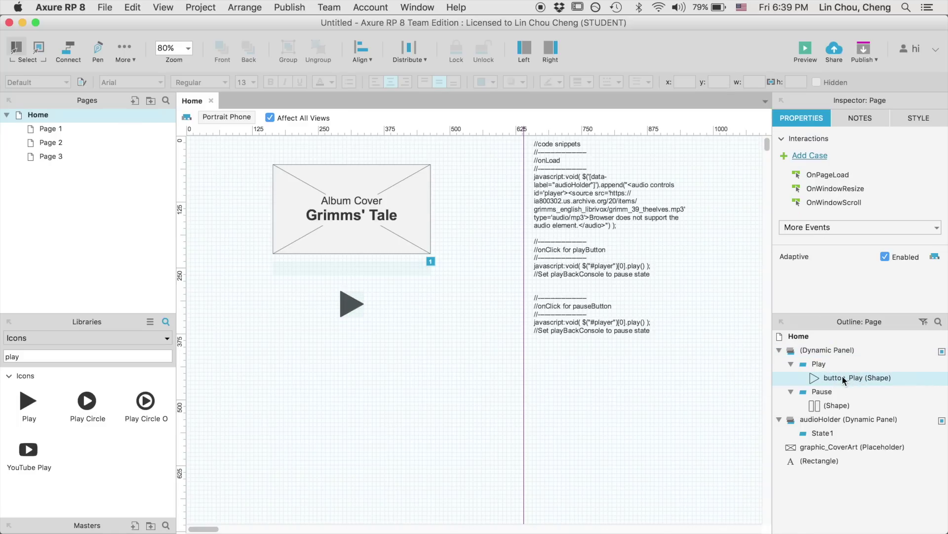
{"action": "double_click", "coordinate": [842, 377]}
Step: Add a Set Panel State action to button_Play's OnClick case, switching the dynamic panel to Pause
{"action": "left_click", "coordinate": [218, 150]}
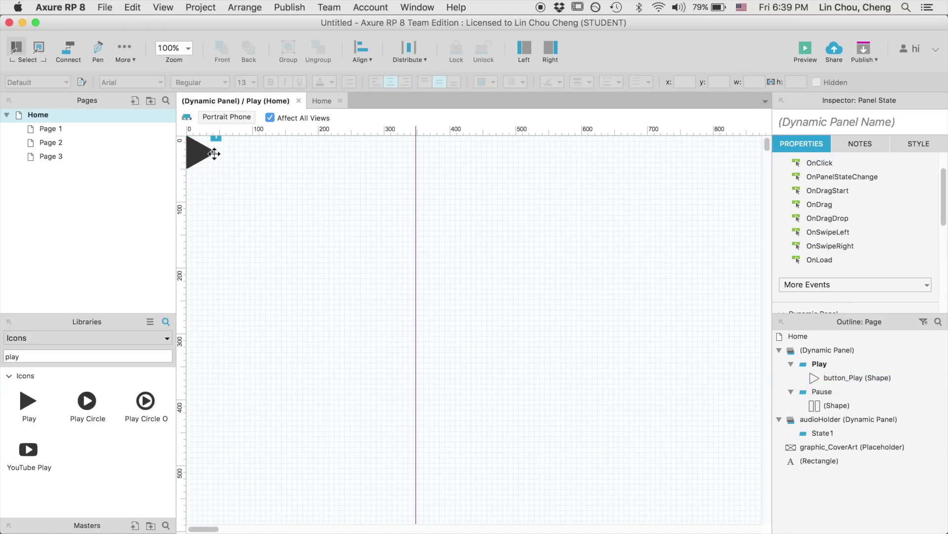
{"action": "left_click", "coordinate": [215, 145]}
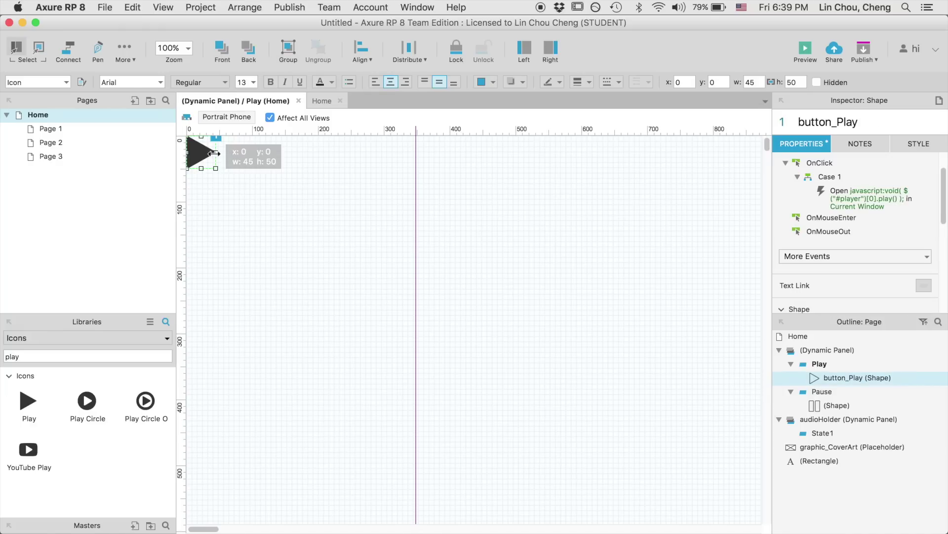
{"action": "left_click", "coordinate": [853, 196]}
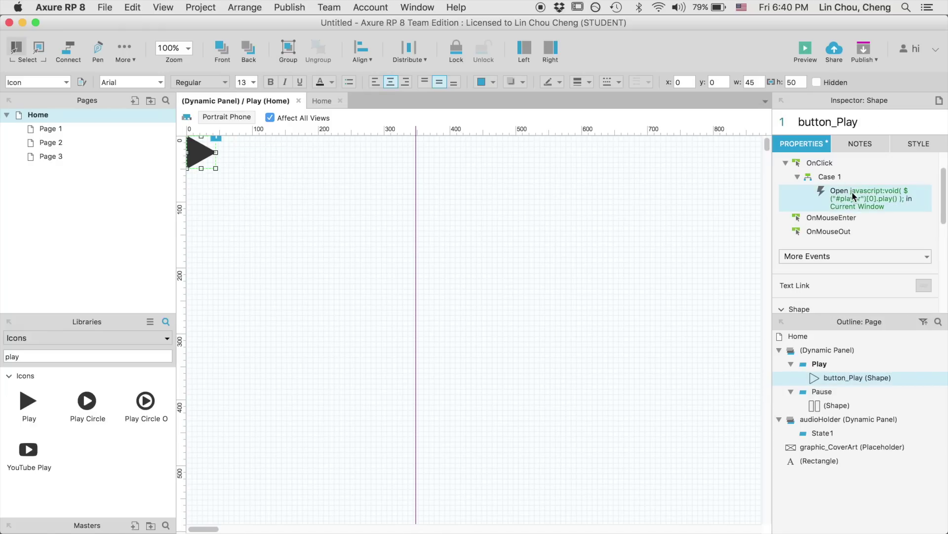
{"action": "double_click", "coordinate": [853, 196]}
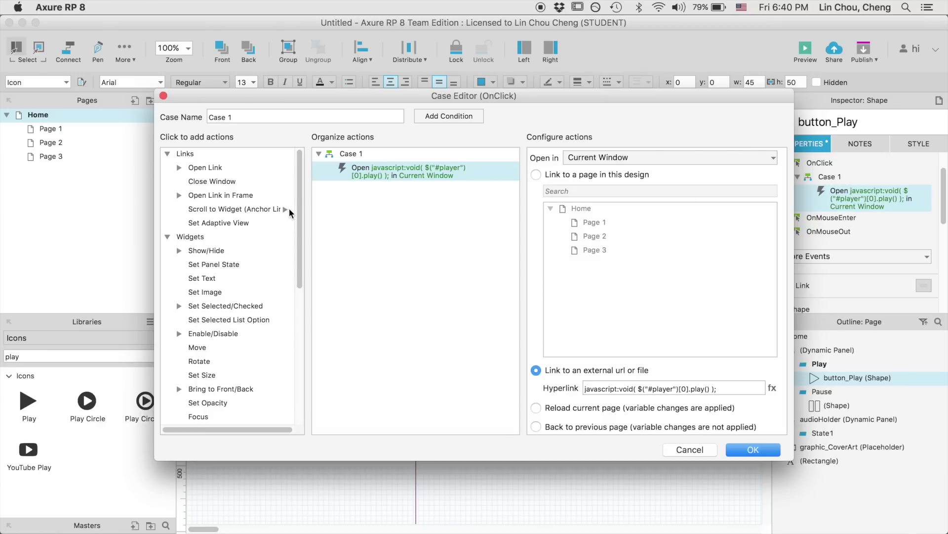
{"action": "left_click", "coordinate": [302, 209]}
{"action": "left_click_drag", "start_coordinate": [302, 208], "coordinate": [298, 256]}
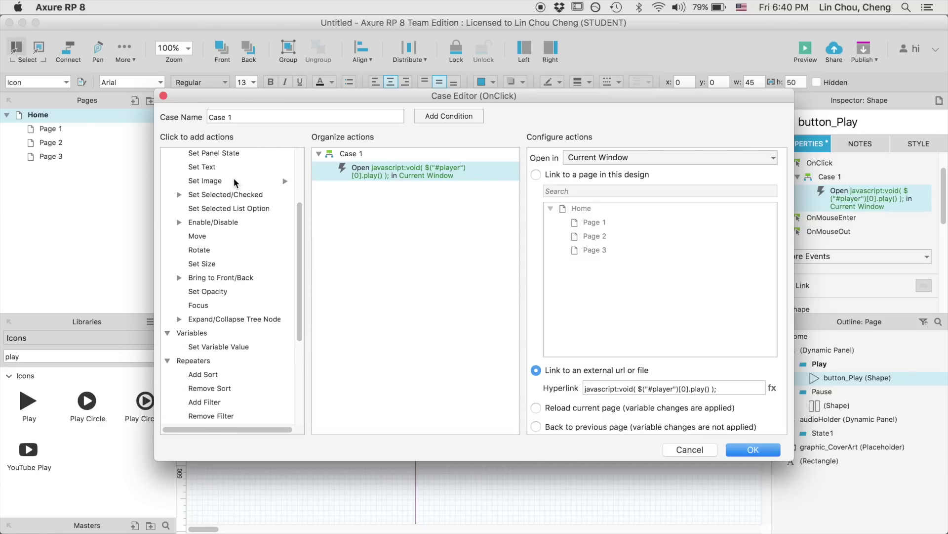
{"action": "left_click", "coordinate": [235, 154]}
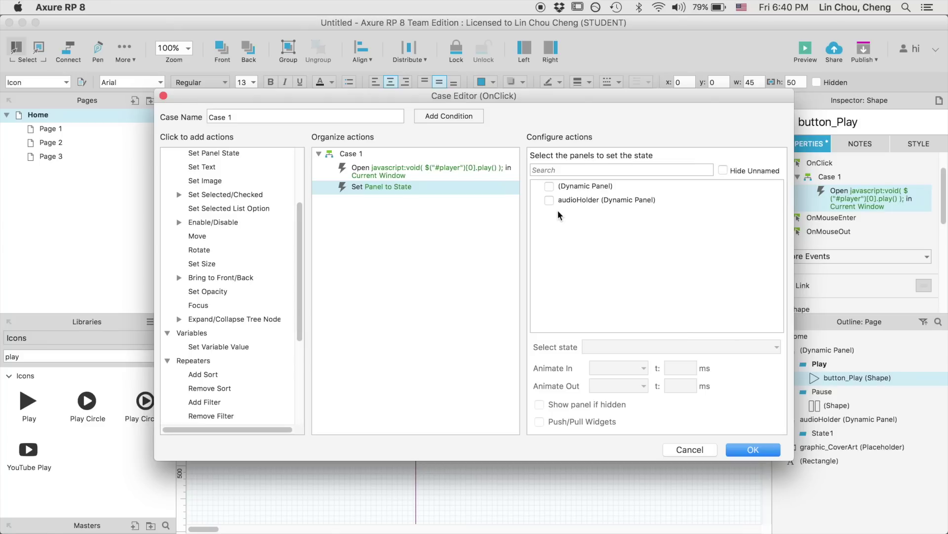
{"action": "left_click", "coordinate": [571, 186]}
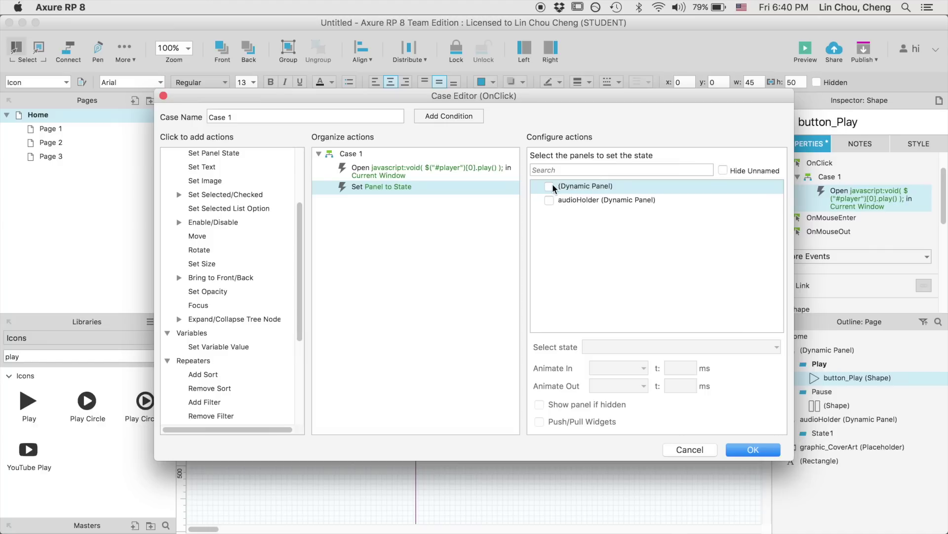
{"action": "left_click", "coordinate": [550, 187]}
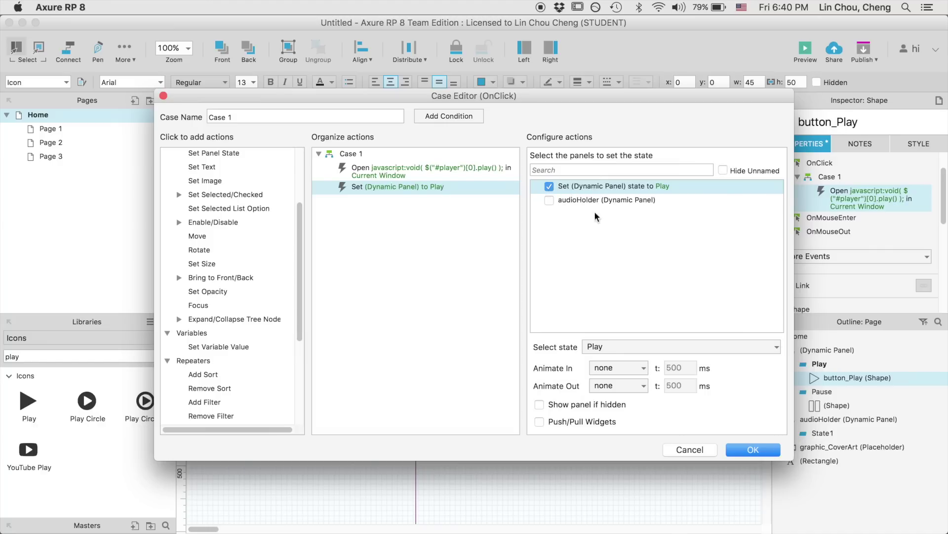
{"action": "left_click", "coordinate": [713, 346]}
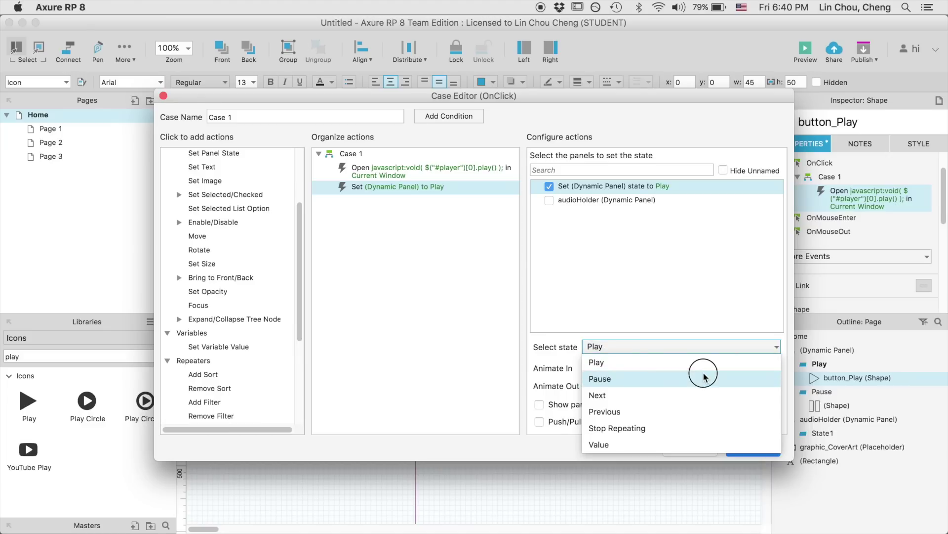
{"action": "left_click", "coordinate": [701, 376]}
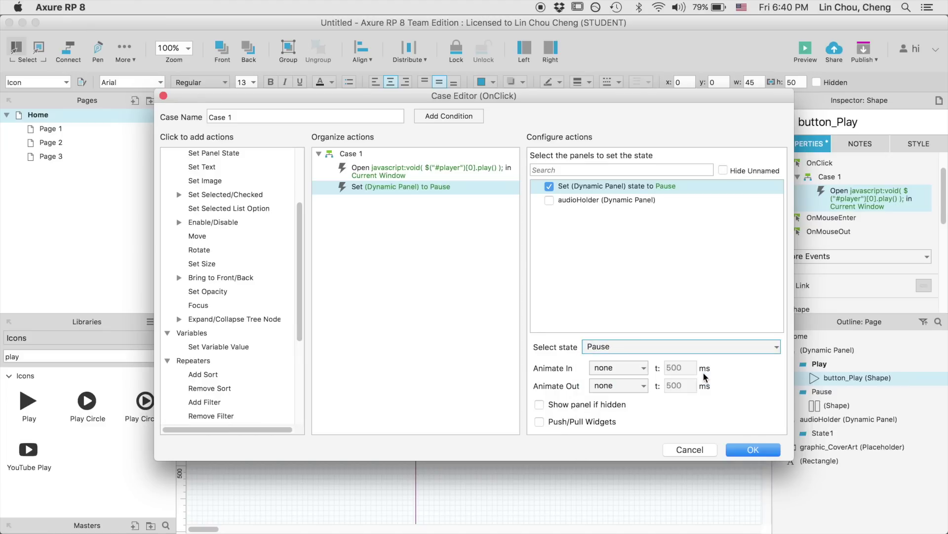
{"action": "left_click", "coordinate": [760, 452]}
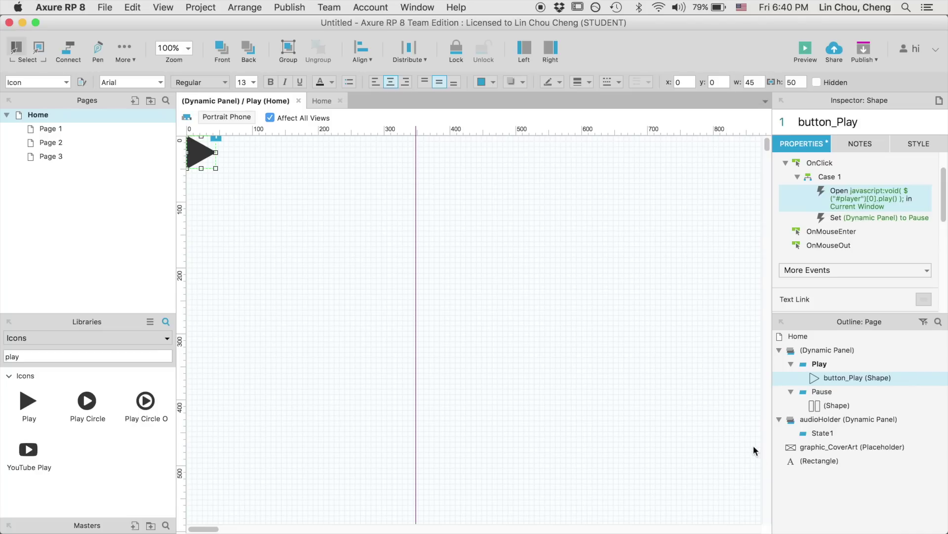
Step: Add a Set Panel State action to the pause shape's OnClick case, switching the panel to Play
{"action": "left_click", "coordinate": [299, 101]}
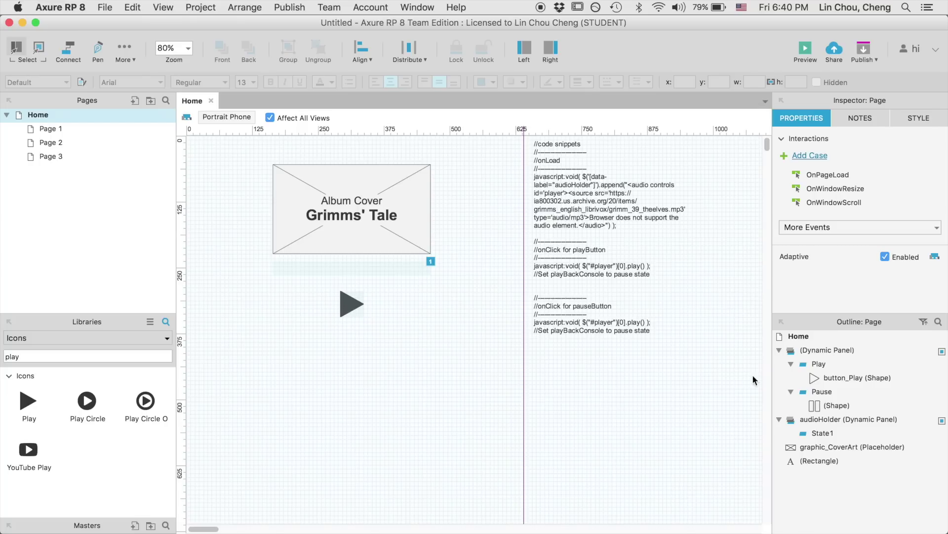
{"action": "left_click", "coordinate": [818, 409]}
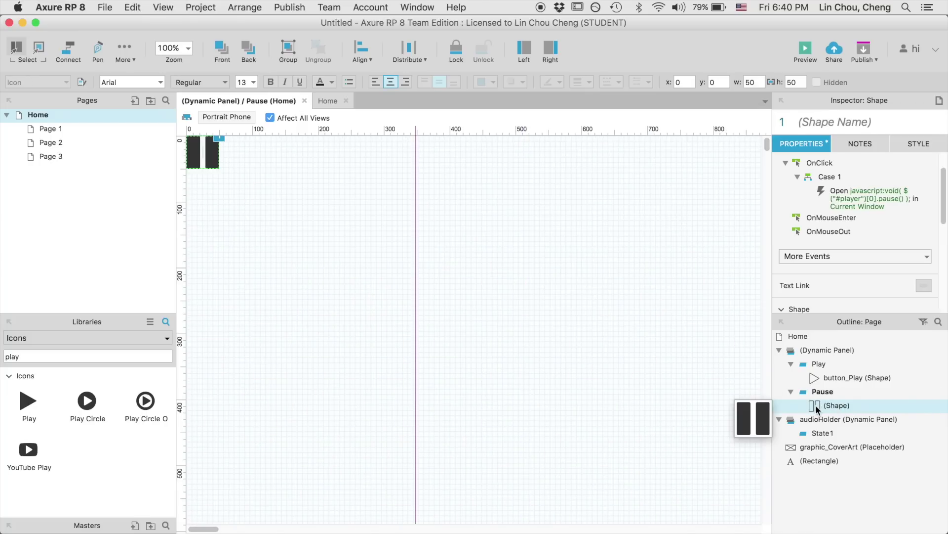
{"action": "double_click", "coordinate": [845, 193]}
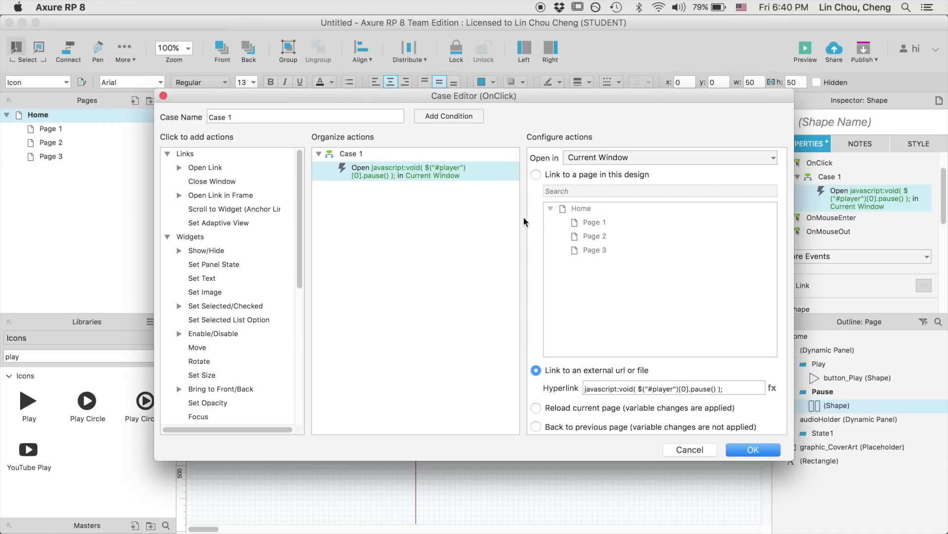
{"action": "left_click", "coordinate": [223, 264]}
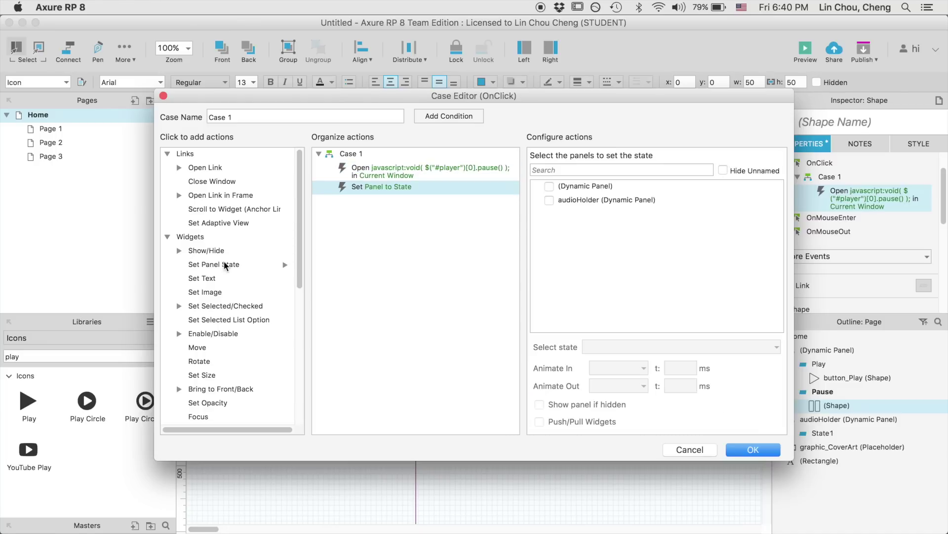
{"action": "left_click", "coordinate": [549, 186]}
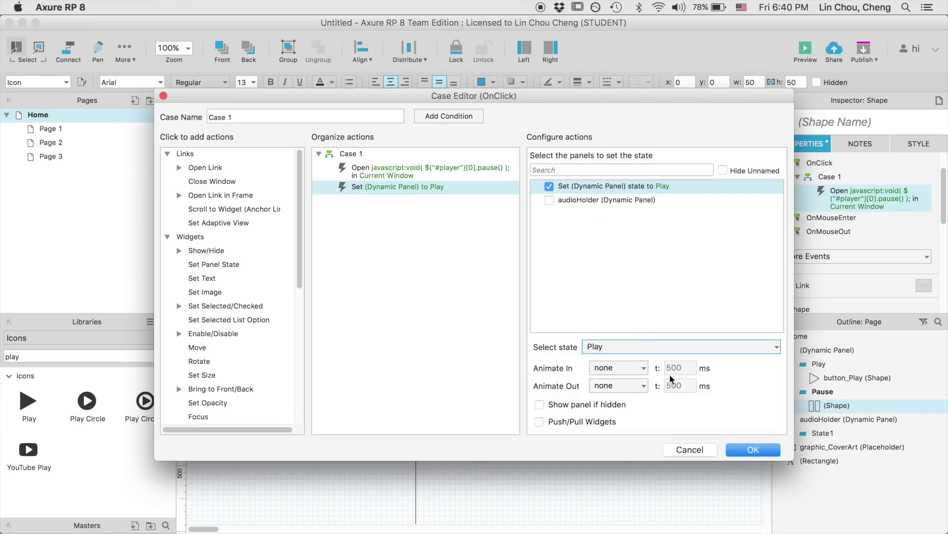
{"action": "left_click", "coordinate": [740, 449]}
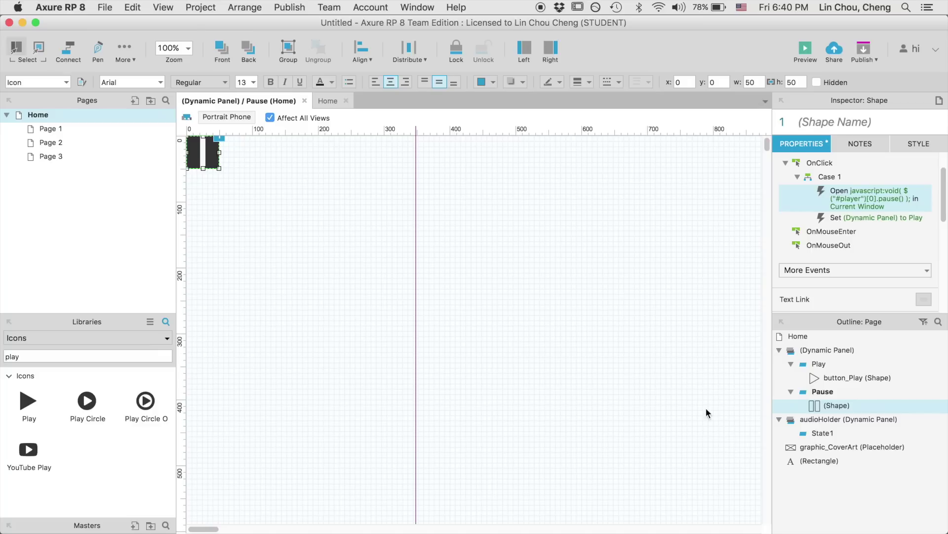
{"action": "left_click", "coordinate": [304, 101]}
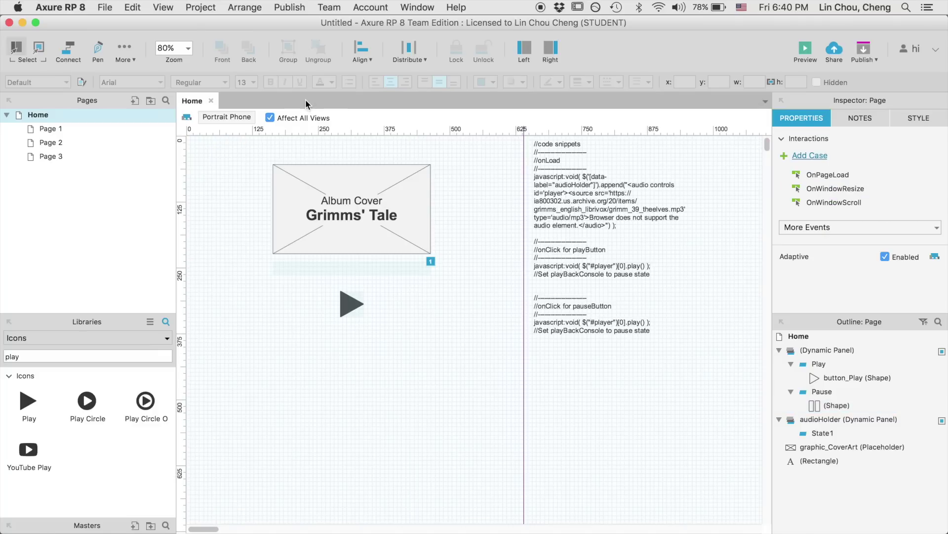
{"action": "left_click", "coordinate": [475, 240]}
{"action": "left_click", "coordinate": [802, 49]}
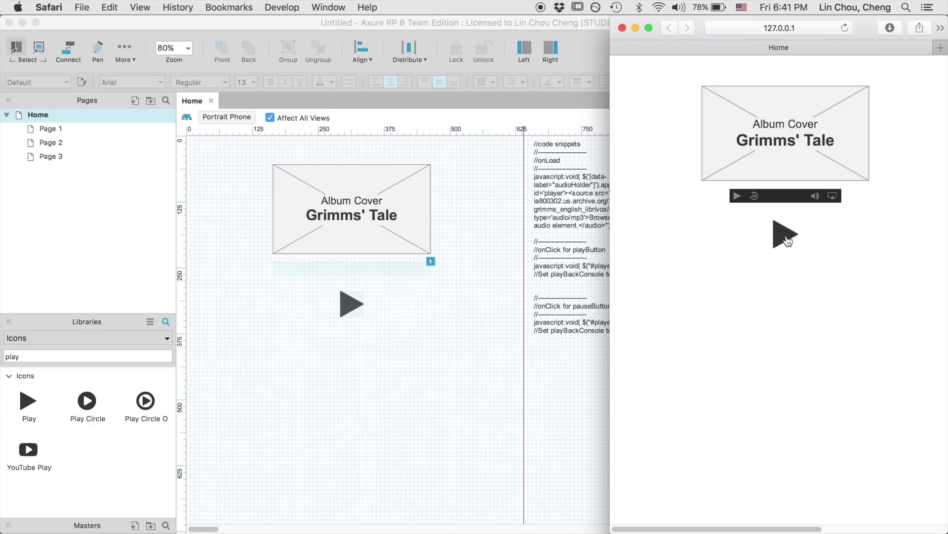
{"action": "left_click", "coordinate": [785, 235]}
{"action": "left_click", "coordinate": [785, 235]}
{"action": "left_click", "coordinate": [623, 28]}
Step: Add a Hide This Widget action to audioHolder's OnLoad case, then preview and start playback
{"action": "left_click", "coordinate": [396, 271]}
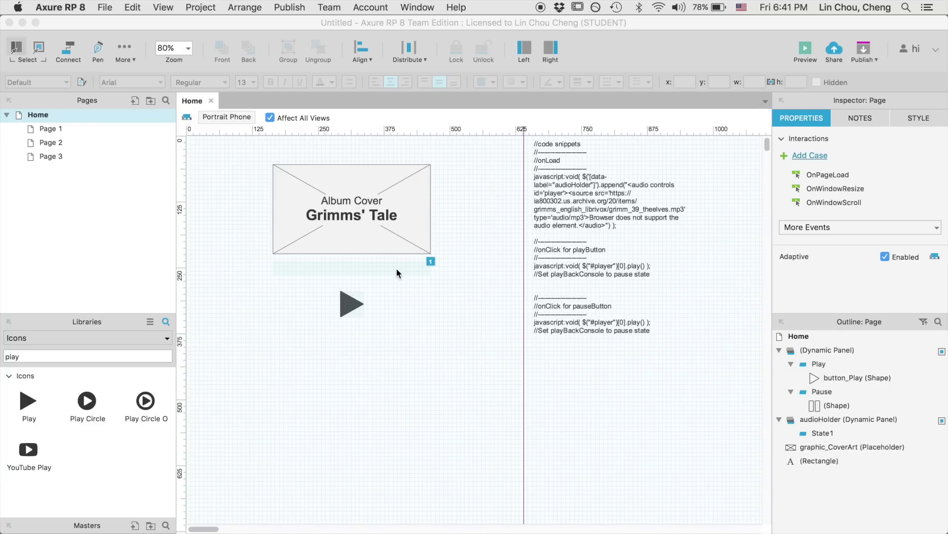
{"action": "left_click", "coordinate": [396, 271]}
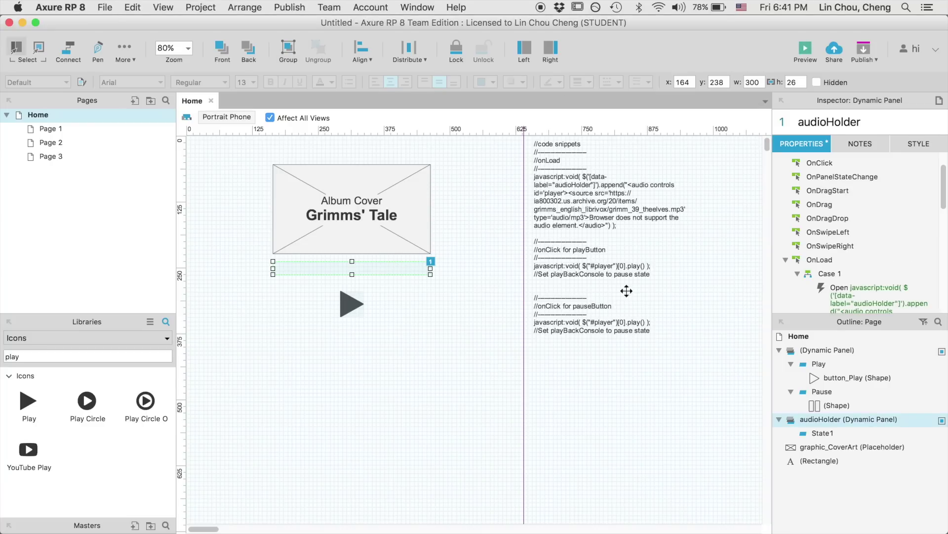
{"action": "scroll", "coordinate": [854, 259], "scroll_direction": "down", "scroll_amount": 3}
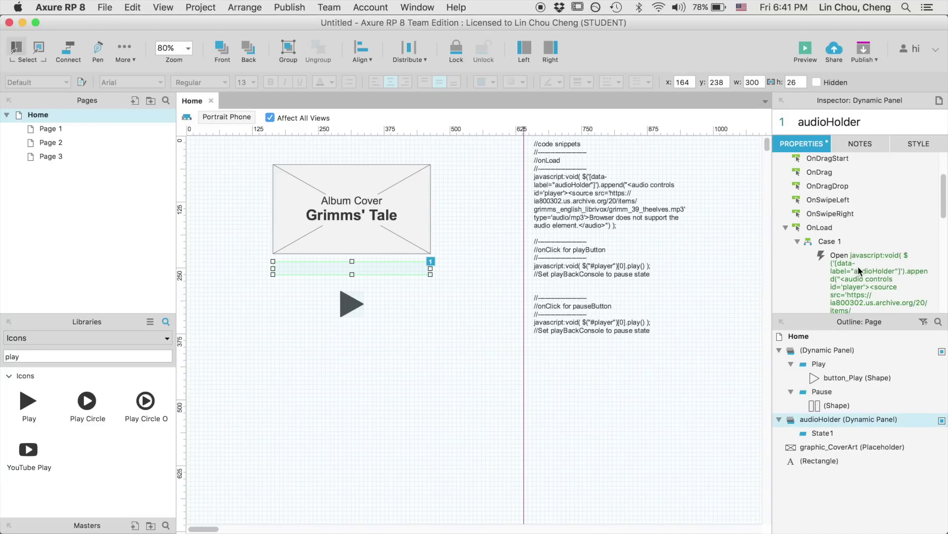
{"action": "double_click", "coordinate": [853, 259]}
{"action": "left_click", "coordinate": [353, 291]}
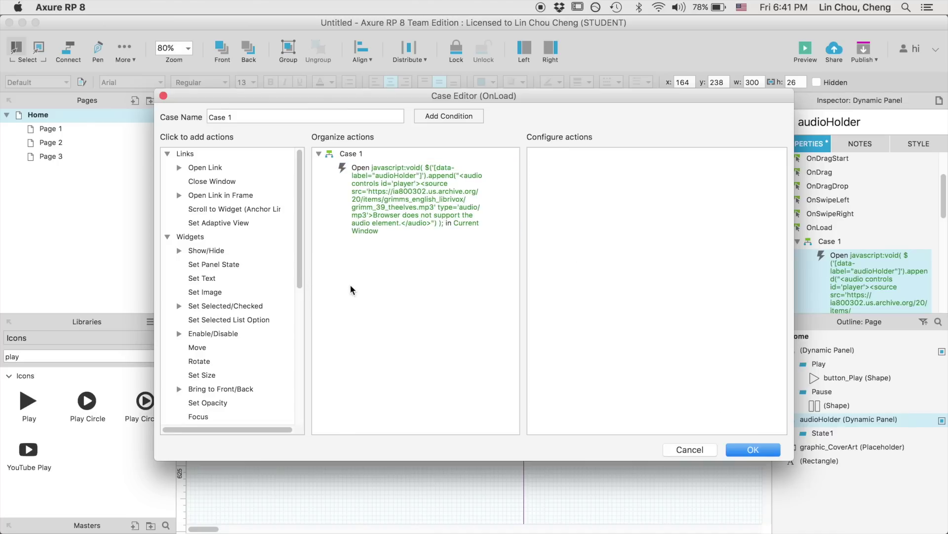
{"action": "left_click", "coordinate": [206, 250]}
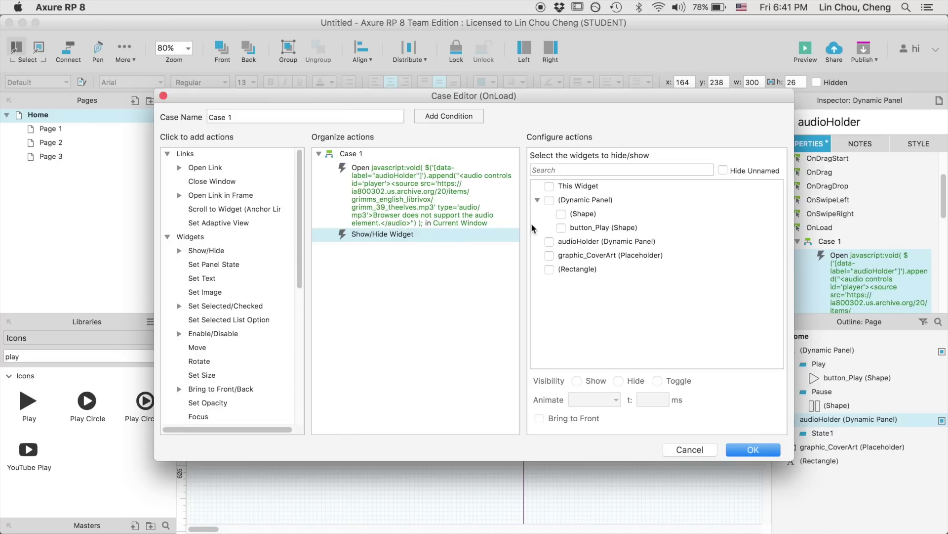
{"action": "left_click", "coordinate": [550, 187]}
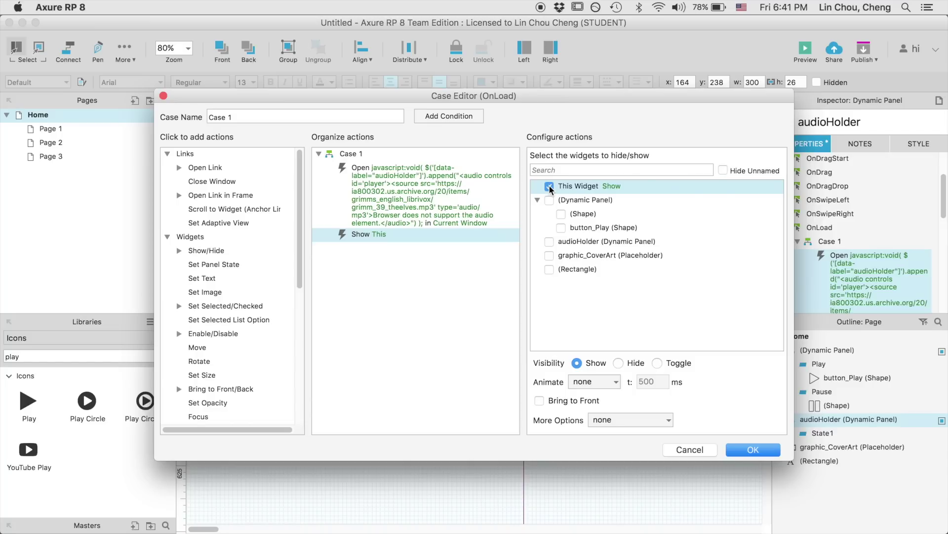
{"action": "left_click", "coordinate": [618, 363]}
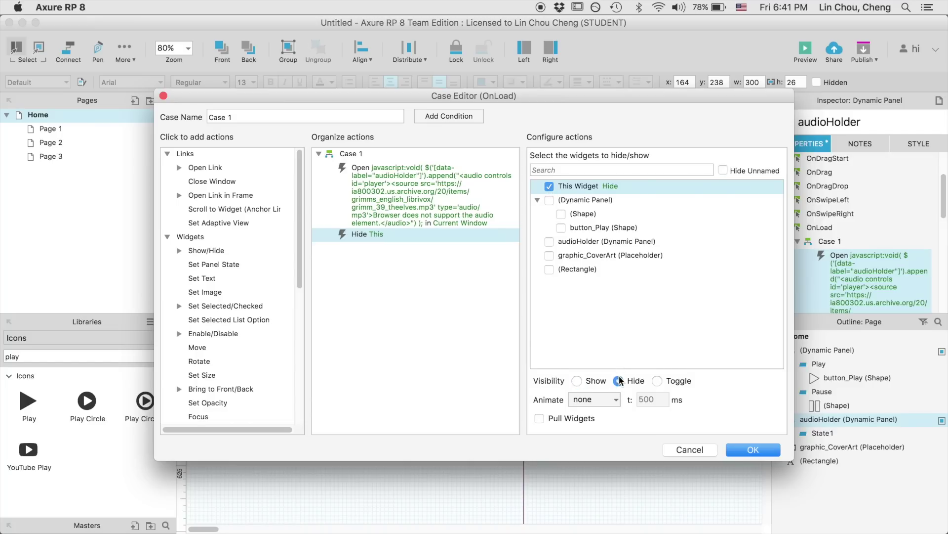
{"action": "left_click", "coordinate": [745, 459]}
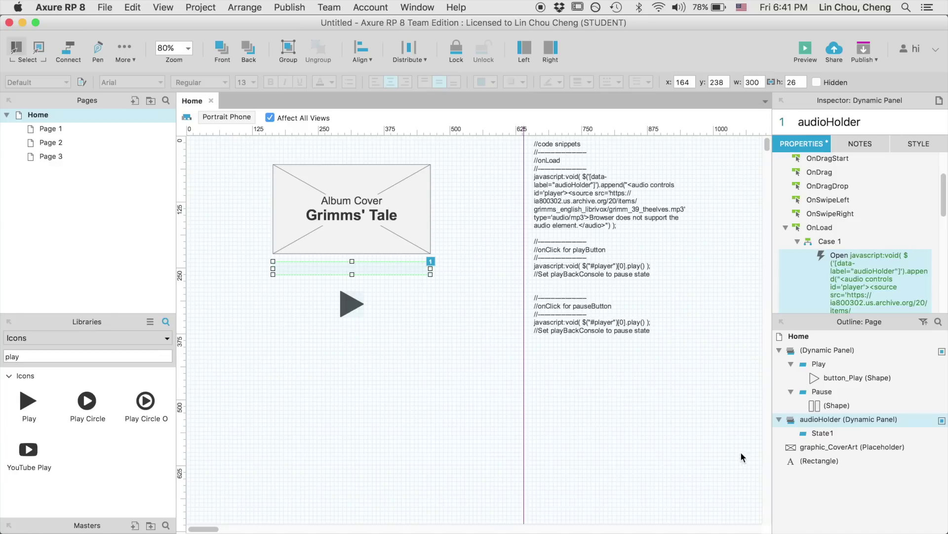
{"action": "left_click", "coordinate": [804, 54]}
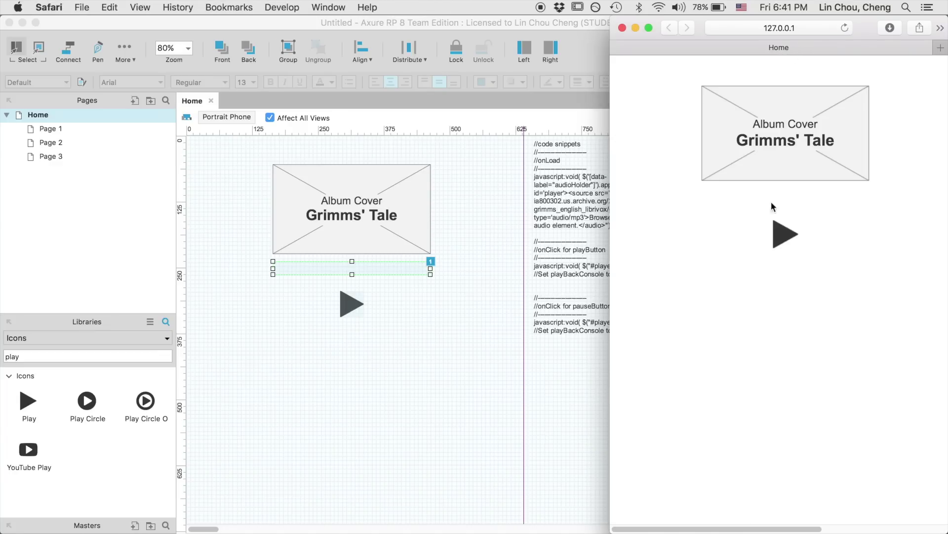
{"action": "left_click", "coordinate": [786, 234]}
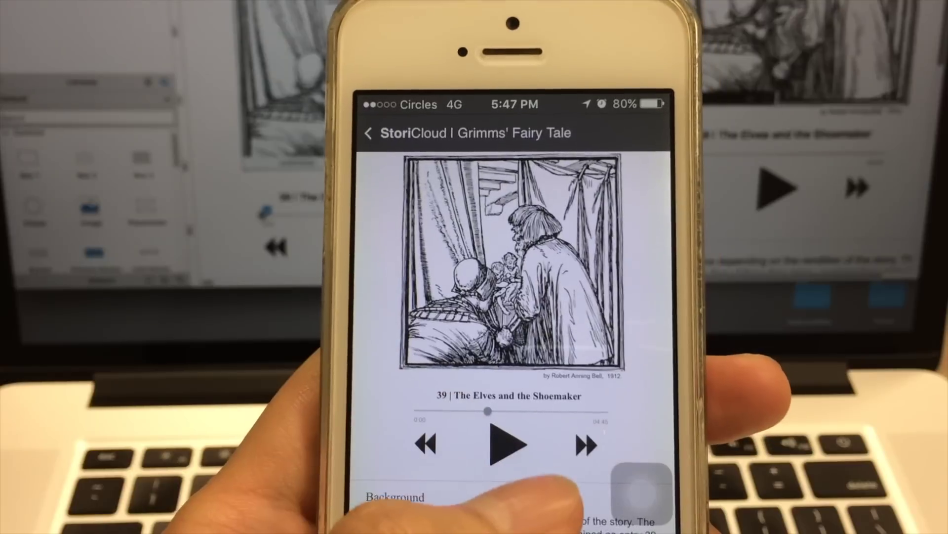
Step: Tap play on the iPhone prototype, scroll through the story page, then tap play again
{"action": "left_click", "coordinate": [508, 444]}
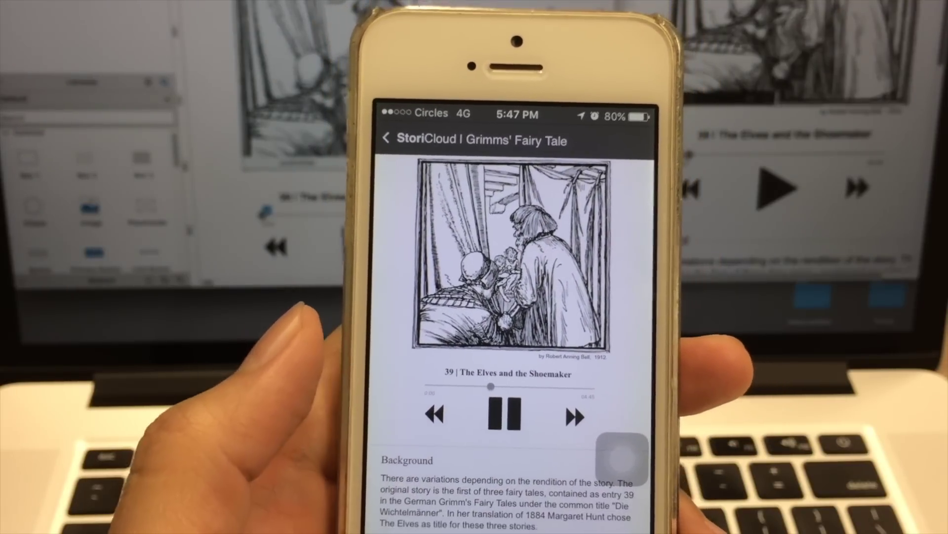
{"action": "scroll", "coordinate": [489, 420], "scroll_direction": "down", "scroll_amount": 3}
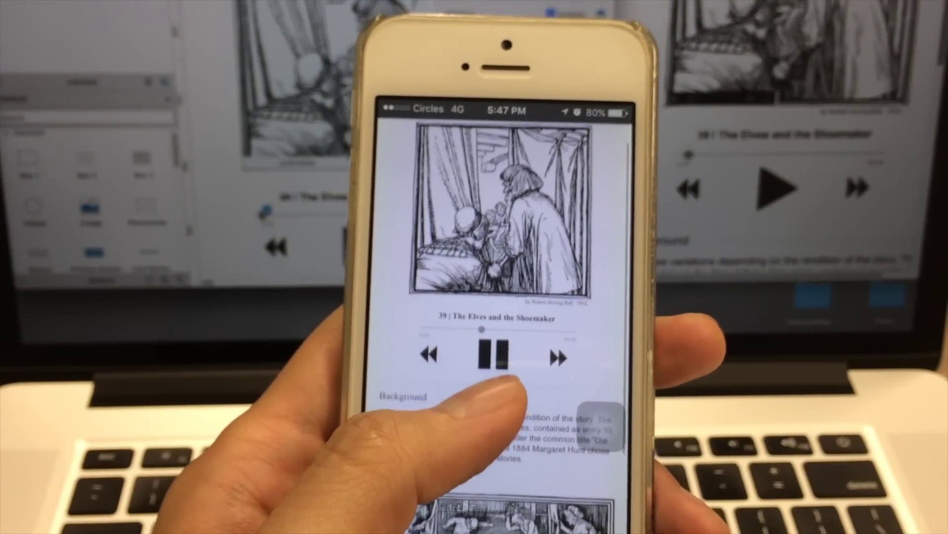
{"action": "scroll", "coordinate": [462, 324], "scroll_direction": "down", "scroll_amount": 3}
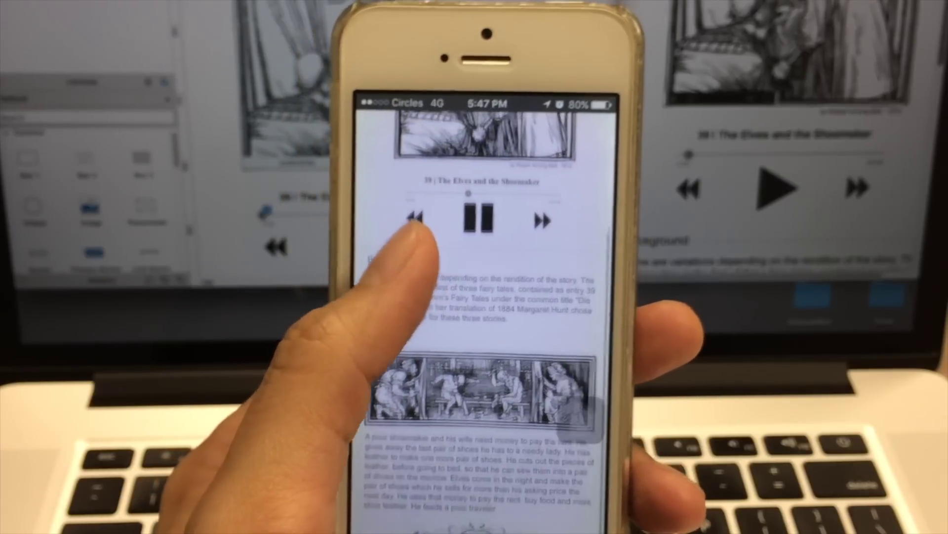
{"action": "scroll", "coordinate": [504, 345], "scroll_direction": "up", "scroll_amount": 4}
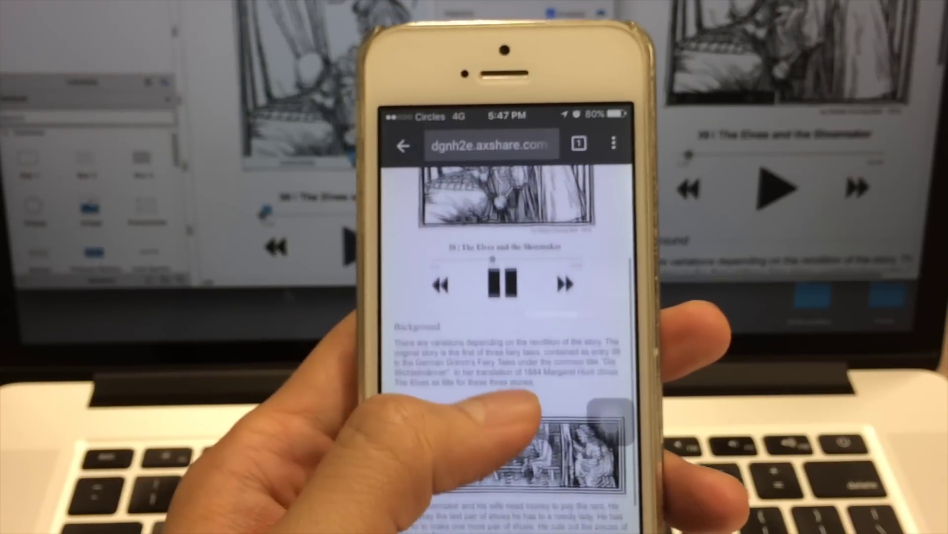
{"action": "scroll", "coordinate": [519, 420], "scroll_direction": "up", "scroll_amount": 2}
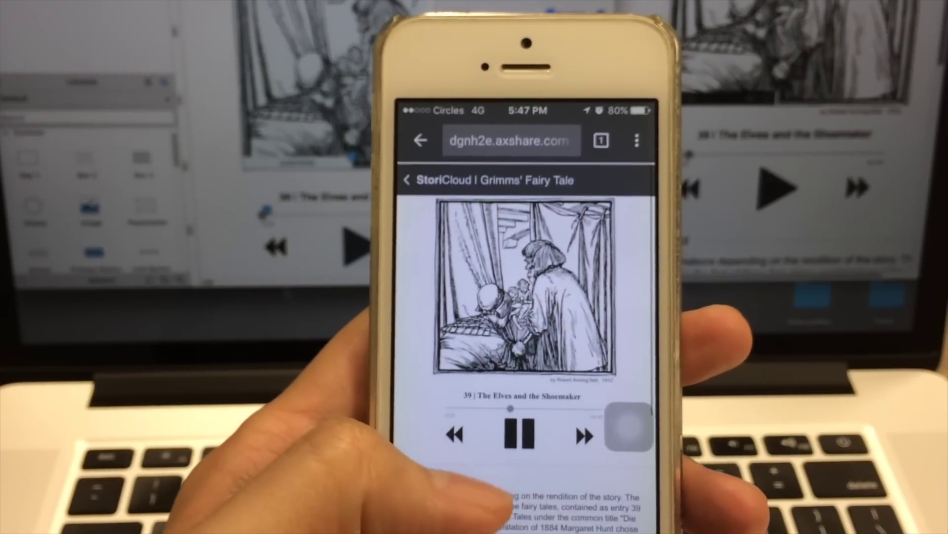
{"action": "left_click", "coordinate": [514, 403]}
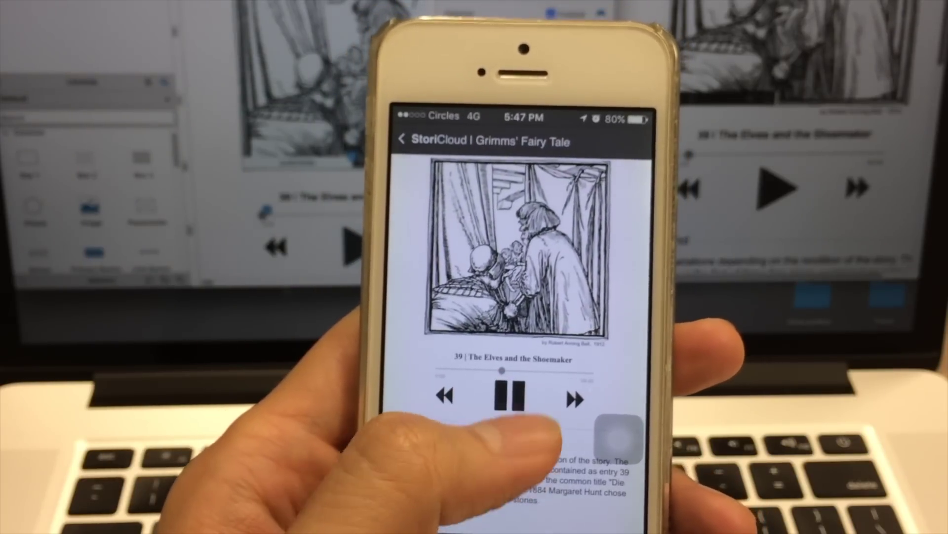